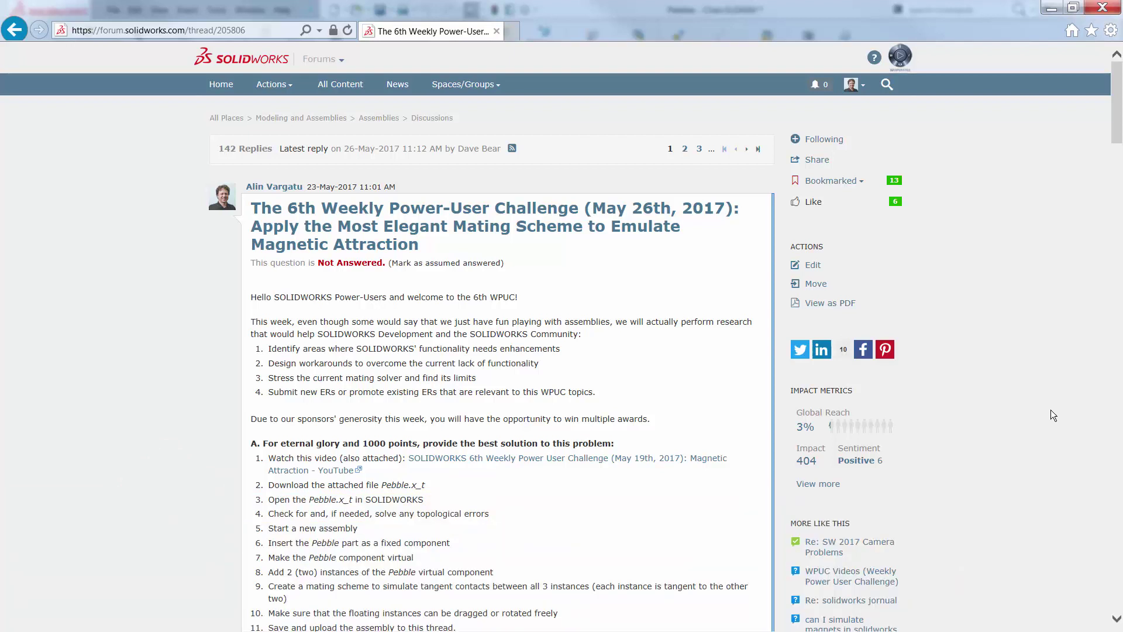
# Step: Switch from the forum page to the Pebbles - Chain assembly in SOLIDWORKS and reposition the floating pebbles around the fixed one
pyautogui.click(1053, 7)
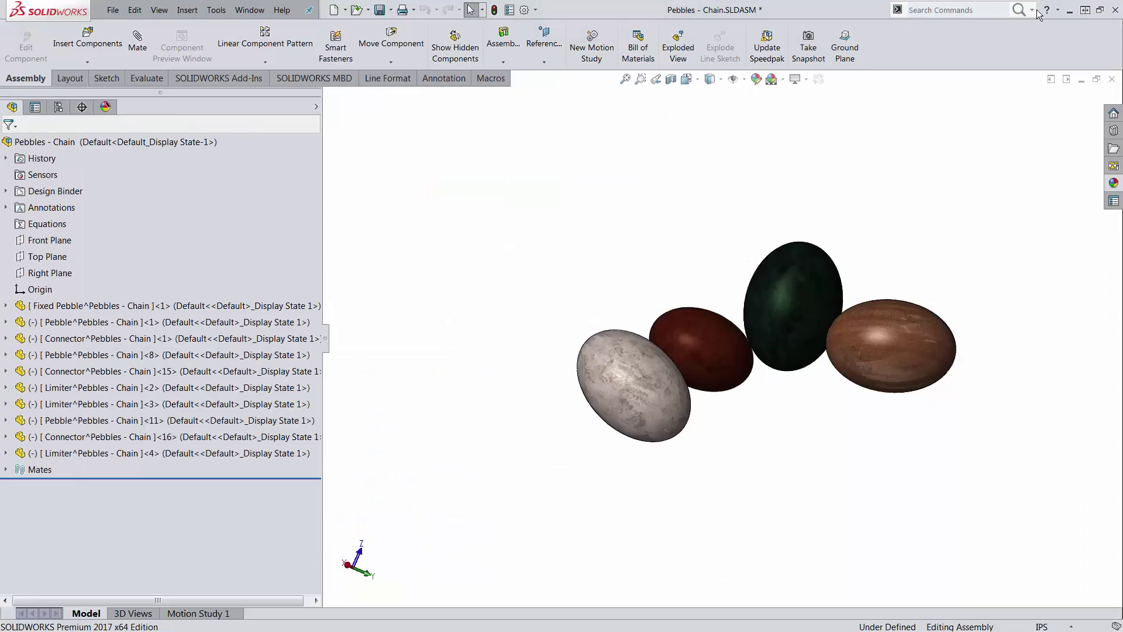
pyautogui.click(886, 356)
pyautogui.moveTo(886, 356); pyautogui.dragTo(865, 405)
pyautogui.click(810, 325)
pyautogui.click(640, 423)
pyautogui.click(699, 419)
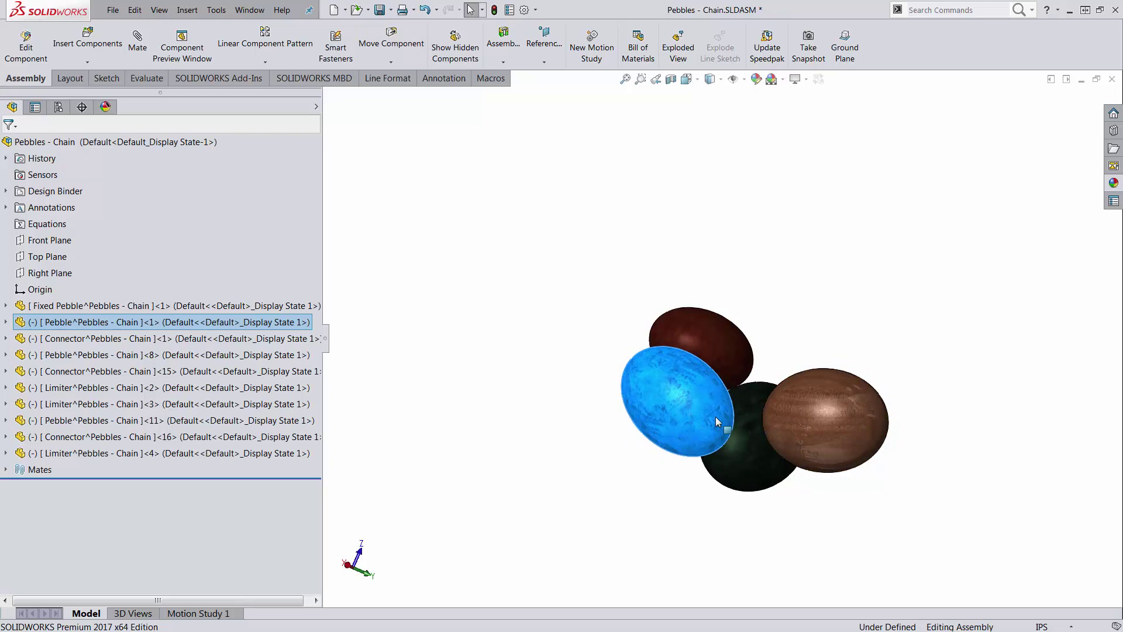
pyautogui.moveTo(718, 421); pyautogui.dragTo(504, 361)
pyautogui.moveTo(832, 410); pyautogui.dragTo(880, 258)
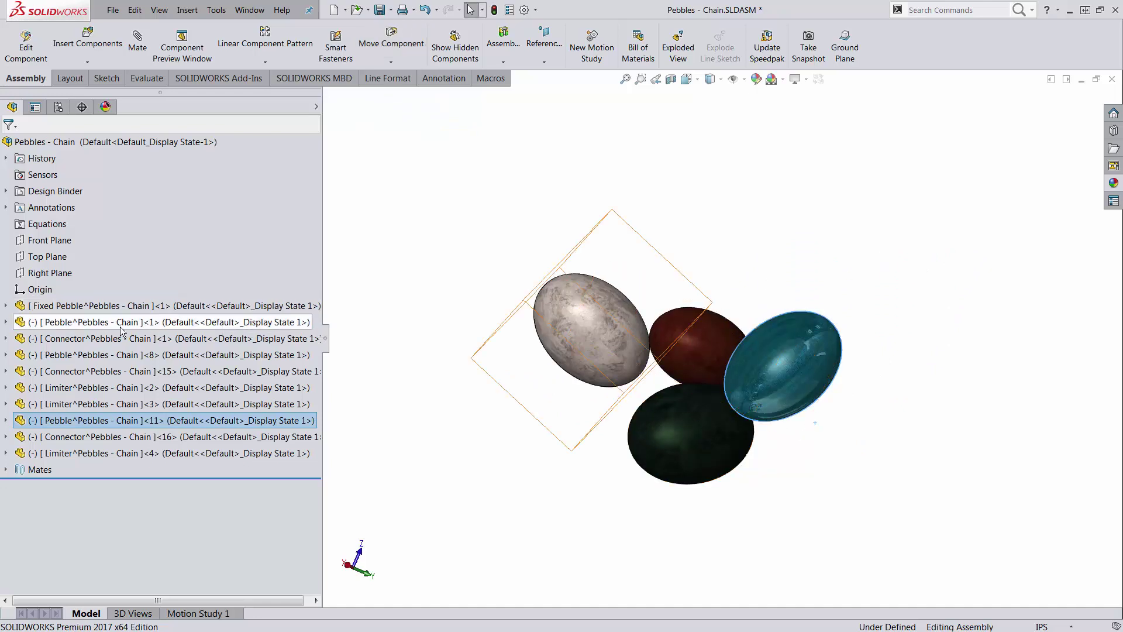
# Step: Suppress all components from Pebble<1> through Limiter<4>, leaving only the fixed pebble, and save all modified documents
pyautogui.click(87, 322)
pyautogui.keyDown('shift'); pyautogui.click(82, 454); pyautogui.keyUp('shift')
pyautogui.rightClick(83, 452)
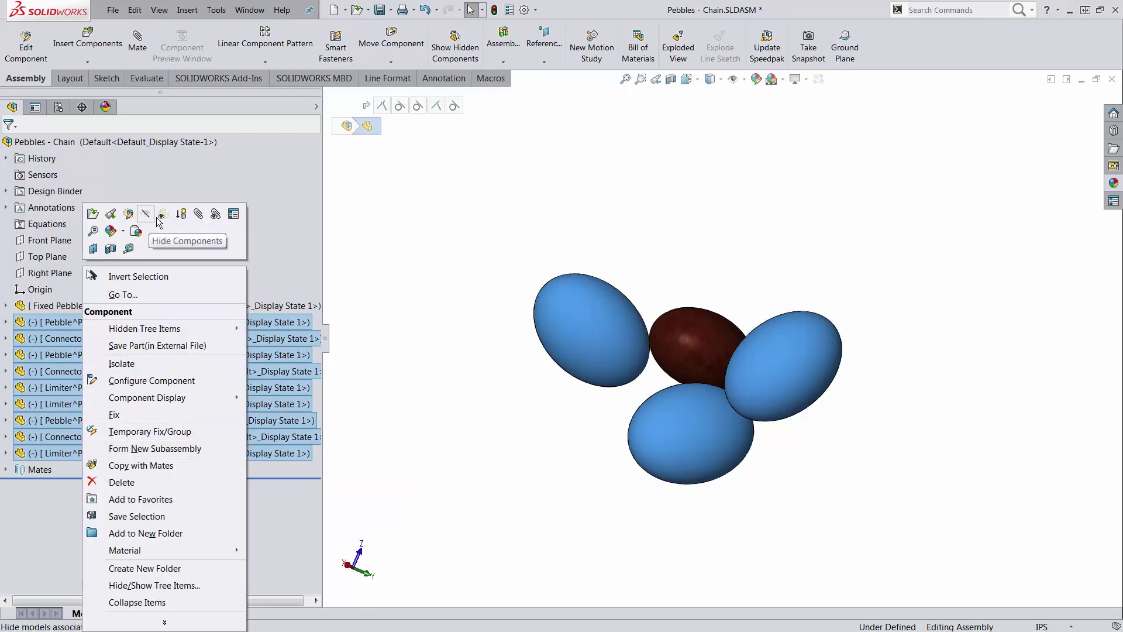
pyautogui.click(180, 217)
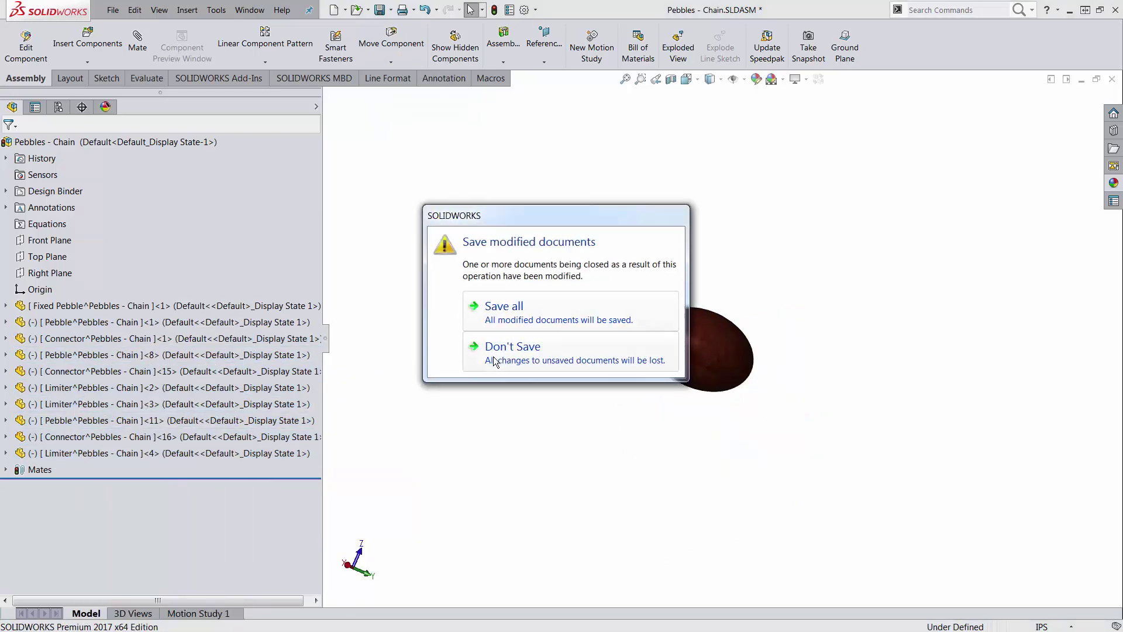
pyautogui.click(497, 321)
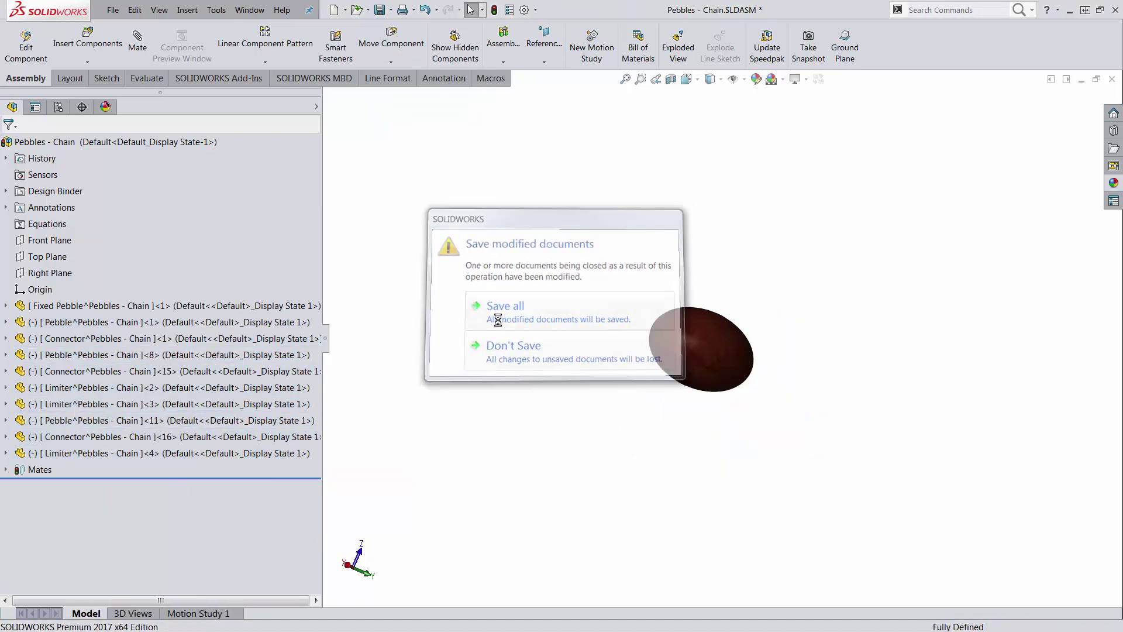
# Step: Unsuppress Pebble<1> and move it freely away from the fixed pebble
pyautogui.rightClick(139, 323)
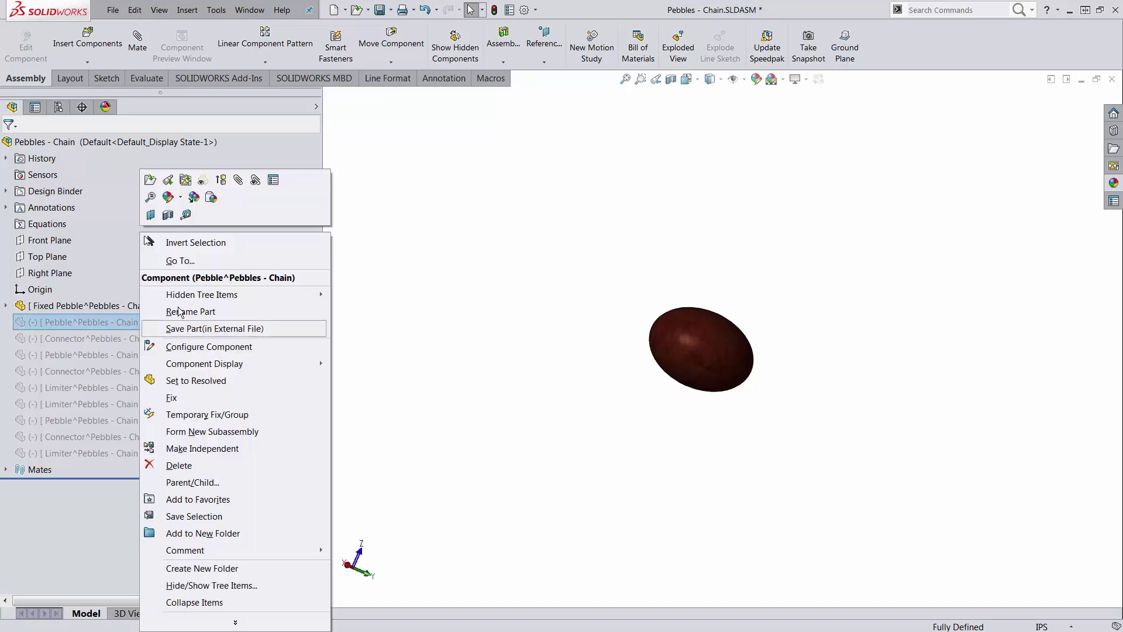
pyautogui.click(220, 181)
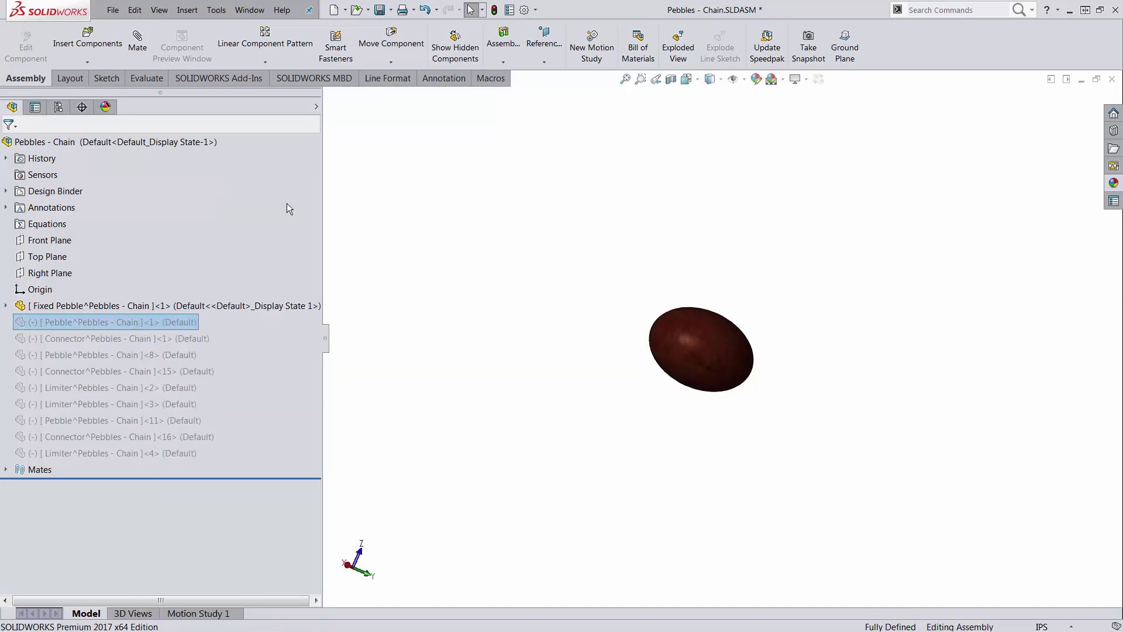
pyautogui.moveTo(608, 353); pyautogui.dragTo(524, 279)
pyautogui.press('Escape')
pyautogui.click(647, 246)
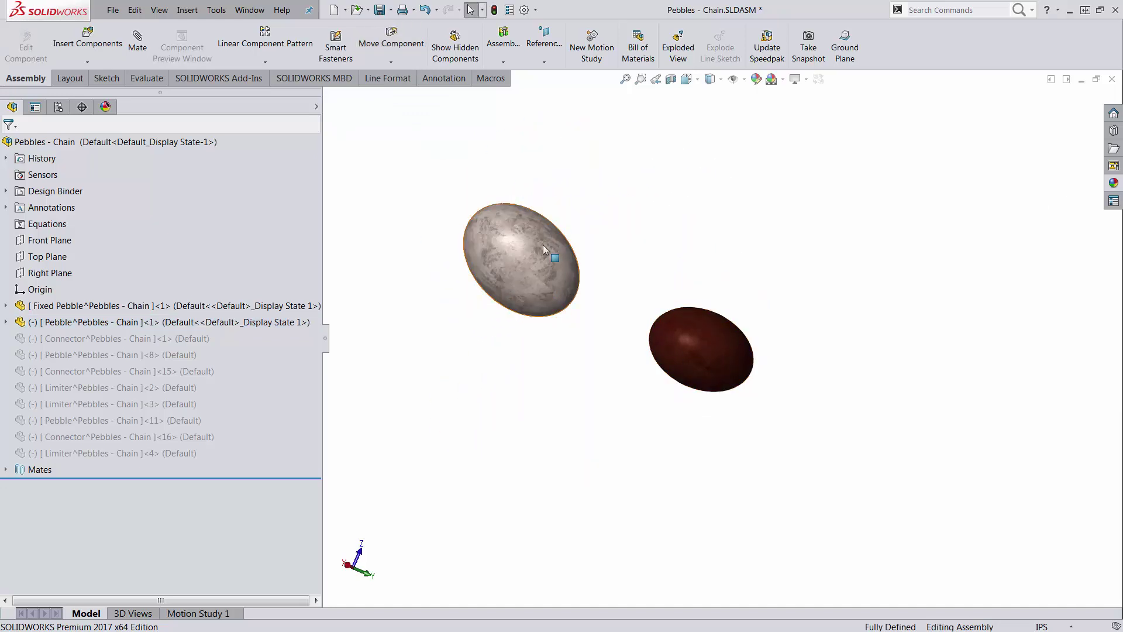
pyautogui.scroll(-2, 549, 246)
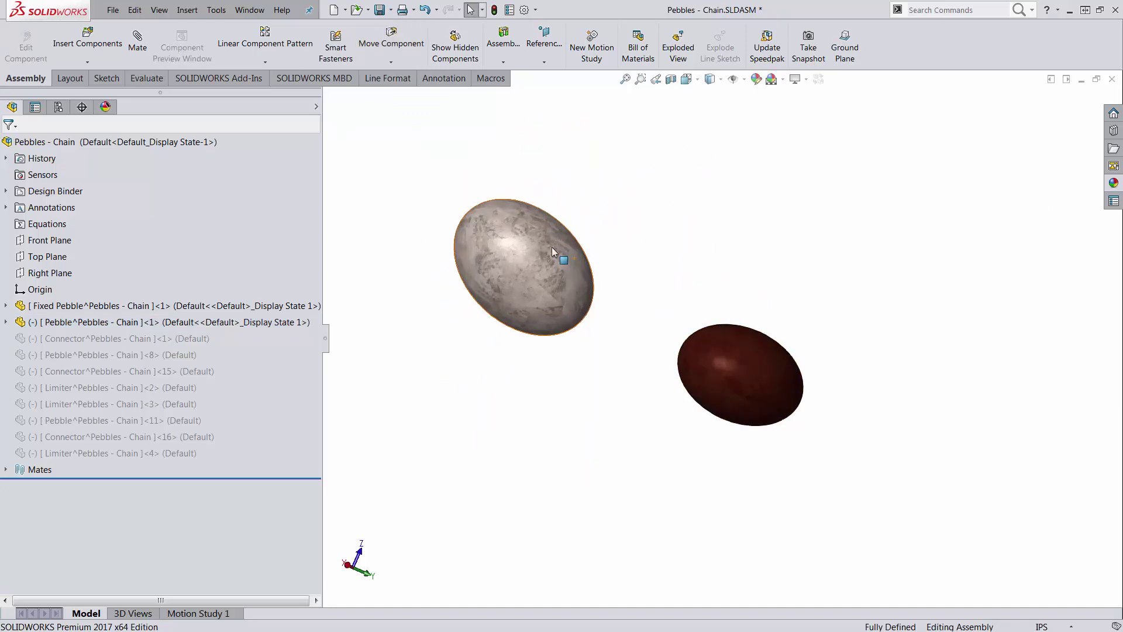
# Step: Unsuppress Connector<1> and turn on the display of its Front Plane and the origins between the two pebbles
pyautogui.rightClick(124, 336)
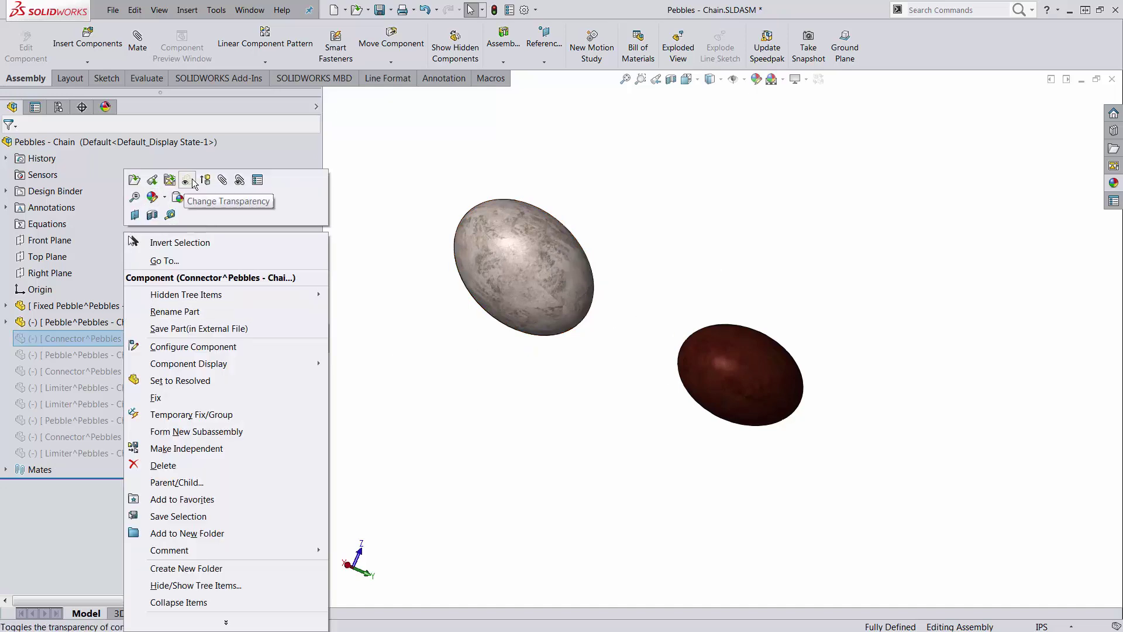
pyautogui.click(205, 179)
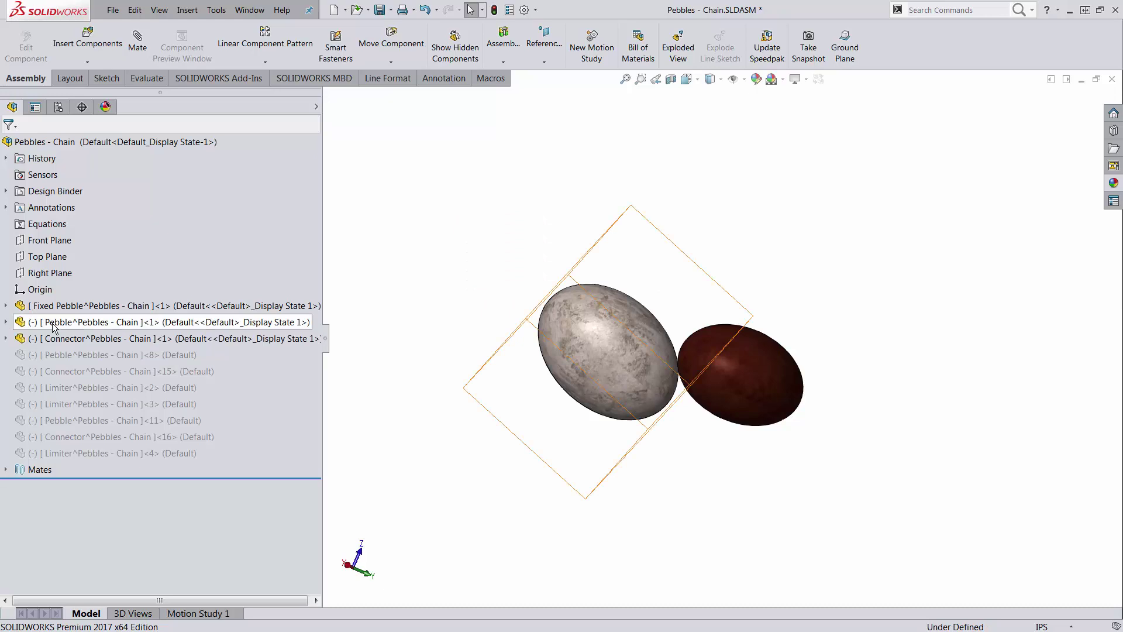
pyautogui.click(5, 338)
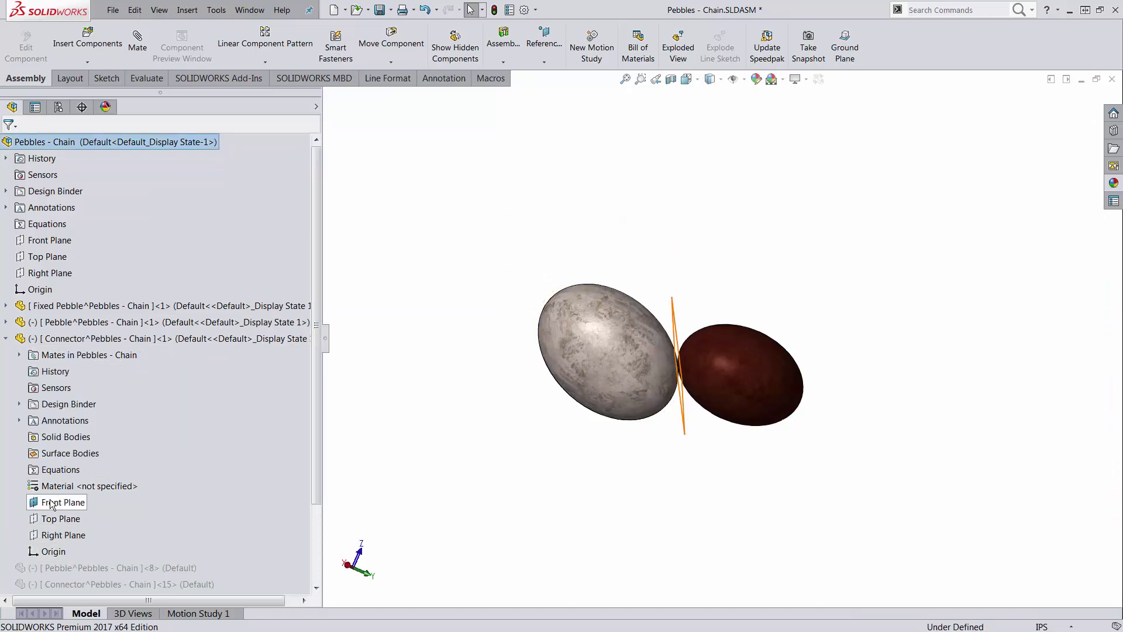
pyautogui.click(742, 78)
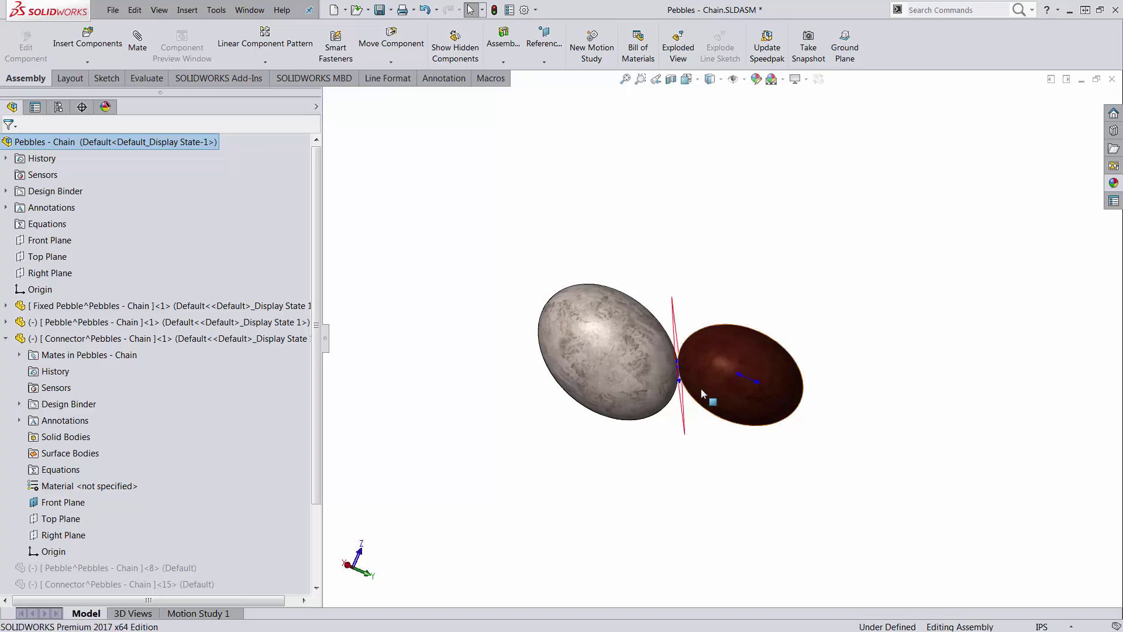
pyautogui.scroll(-3, 696, 394)
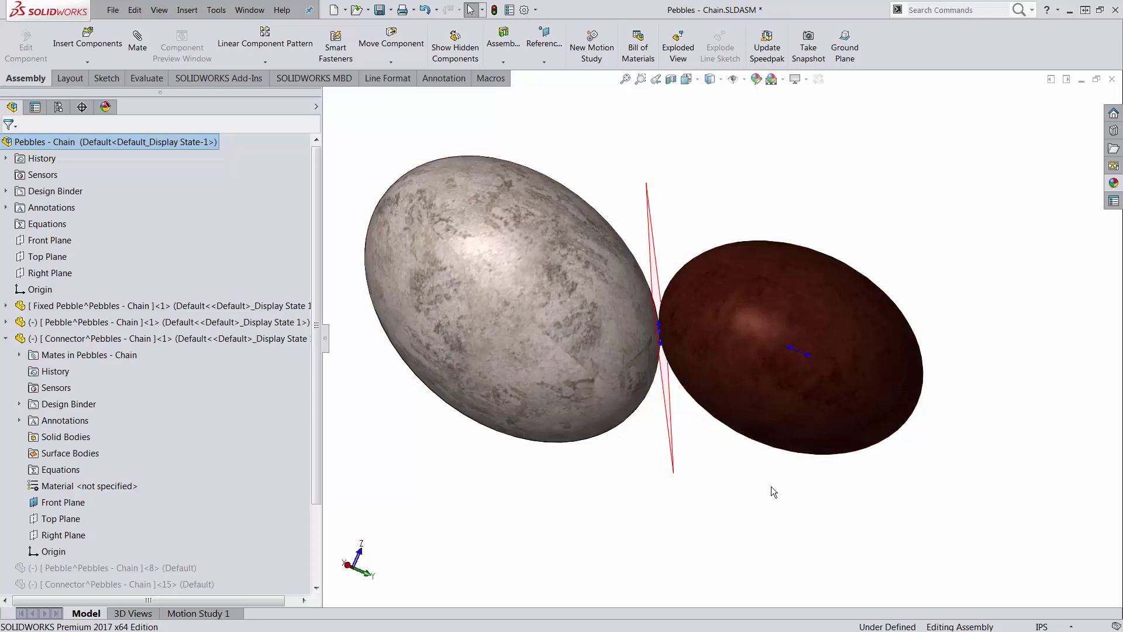
pyautogui.moveTo(787, 454); pyautogui.dragTo(780, 450, button='middle')
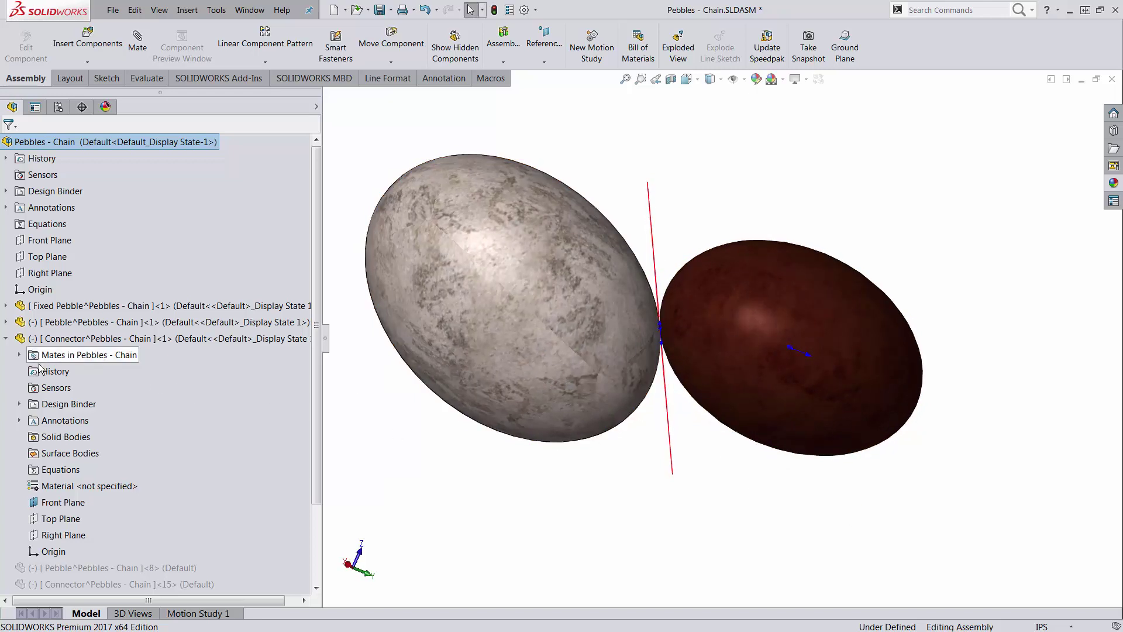
# Step: View the mates of Connector<1> and examine its coincident and tangent mates to the fixed pebble and Pebble<1>
pyautogui.rightClick(144, 342)
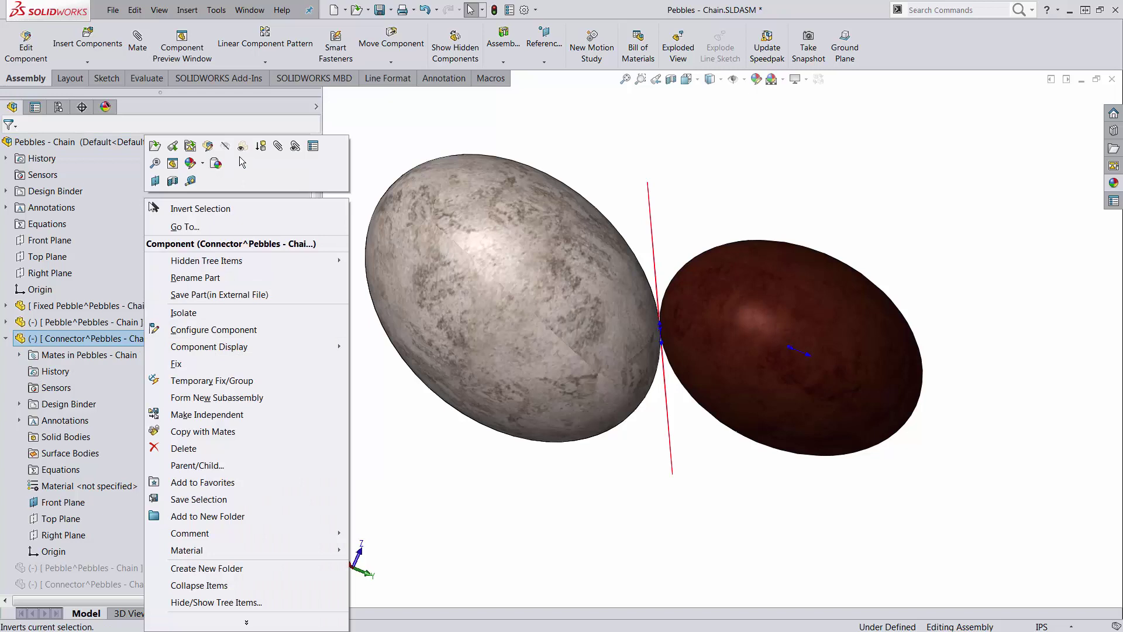
pyautogui.click(296, 146)
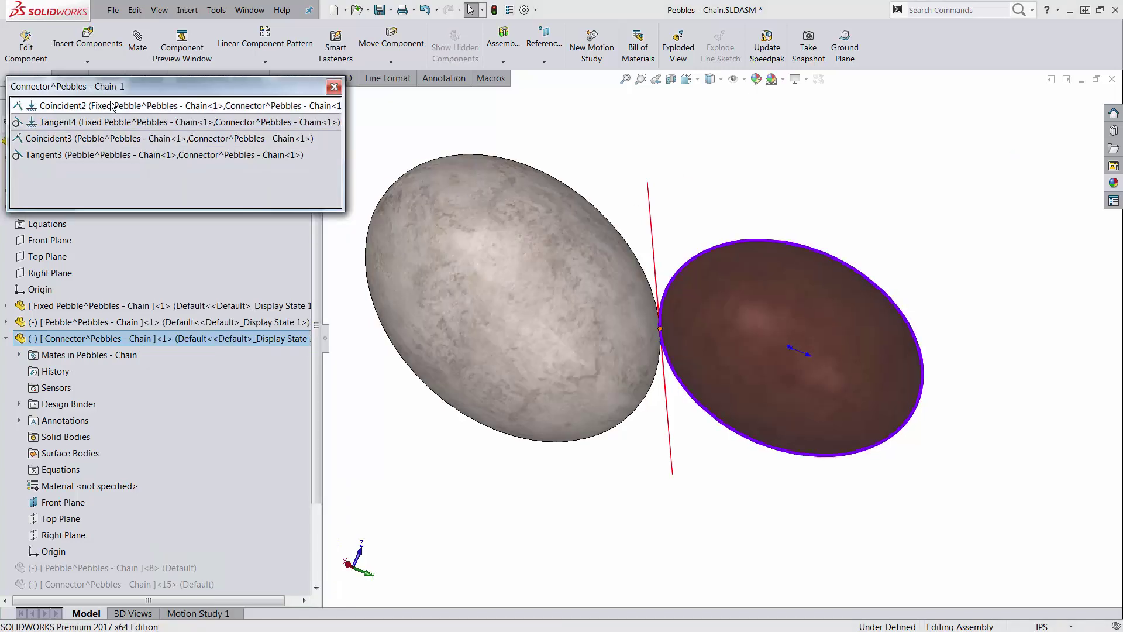
pyautogui.moveTo(115, 90); pyautogui.dragTo(848, 92)
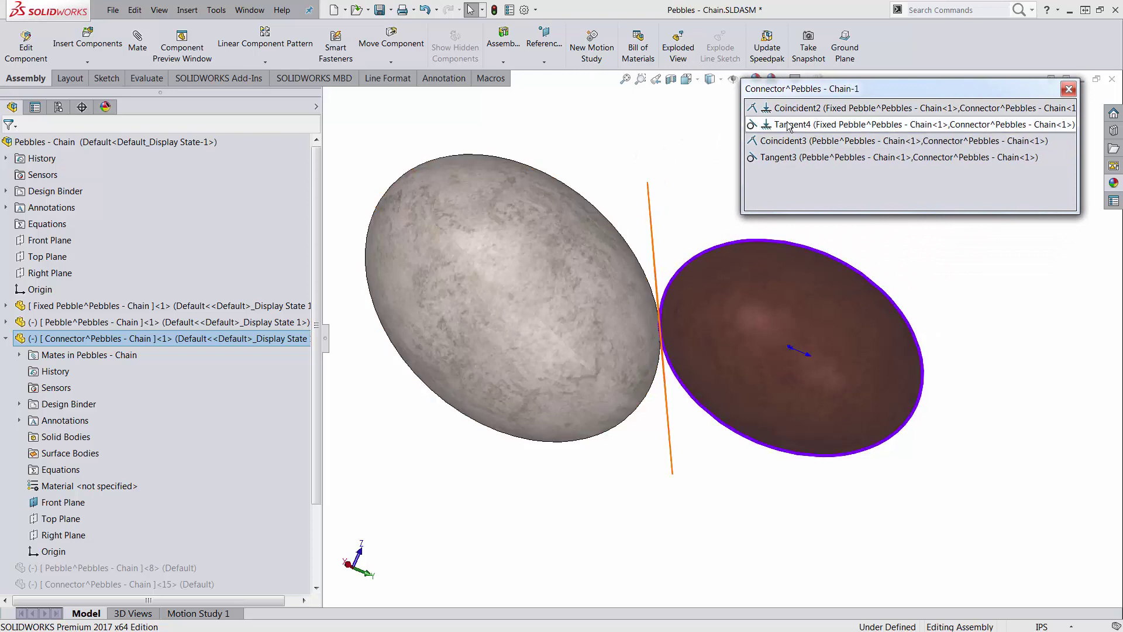
pyautogui.click(795, 110)
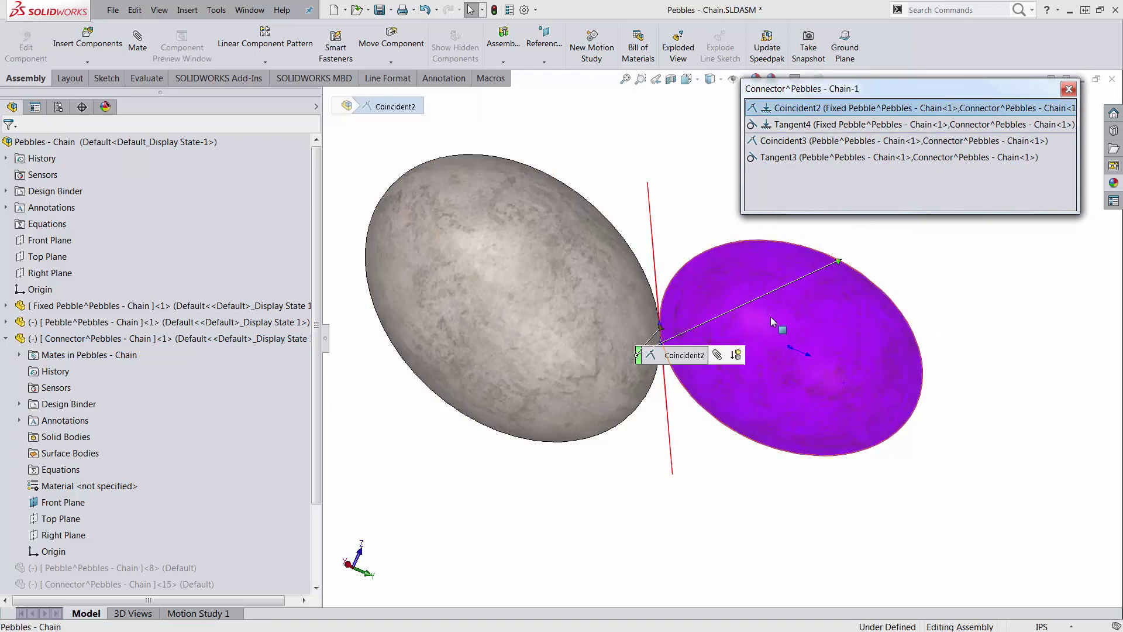
pyautogui.click(784, 140)
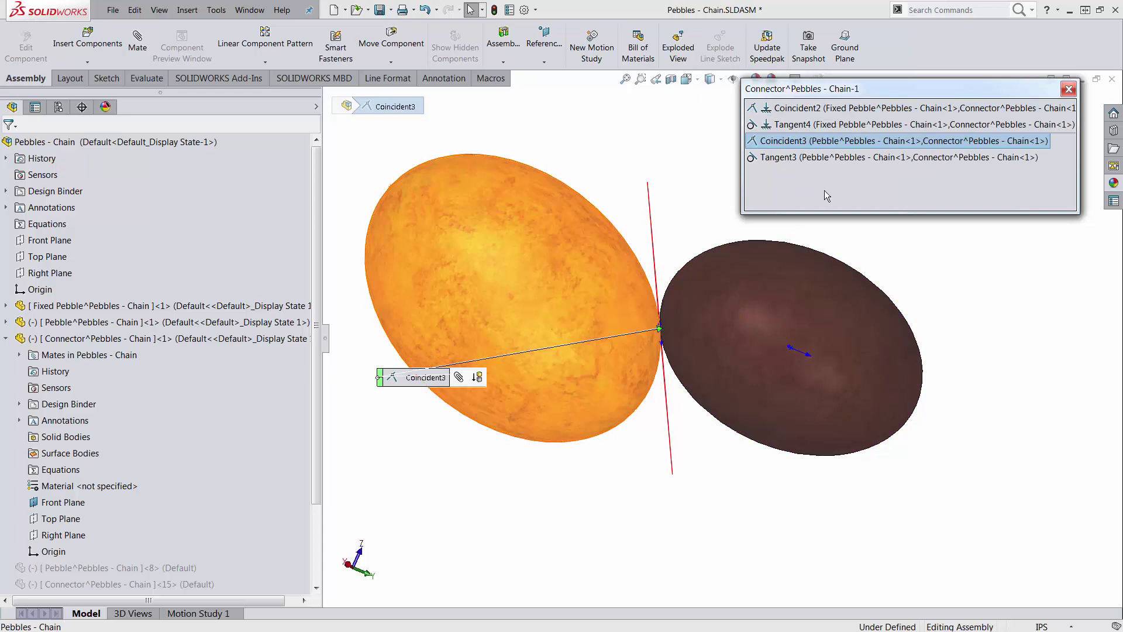
pyautogui.click(792, 124)
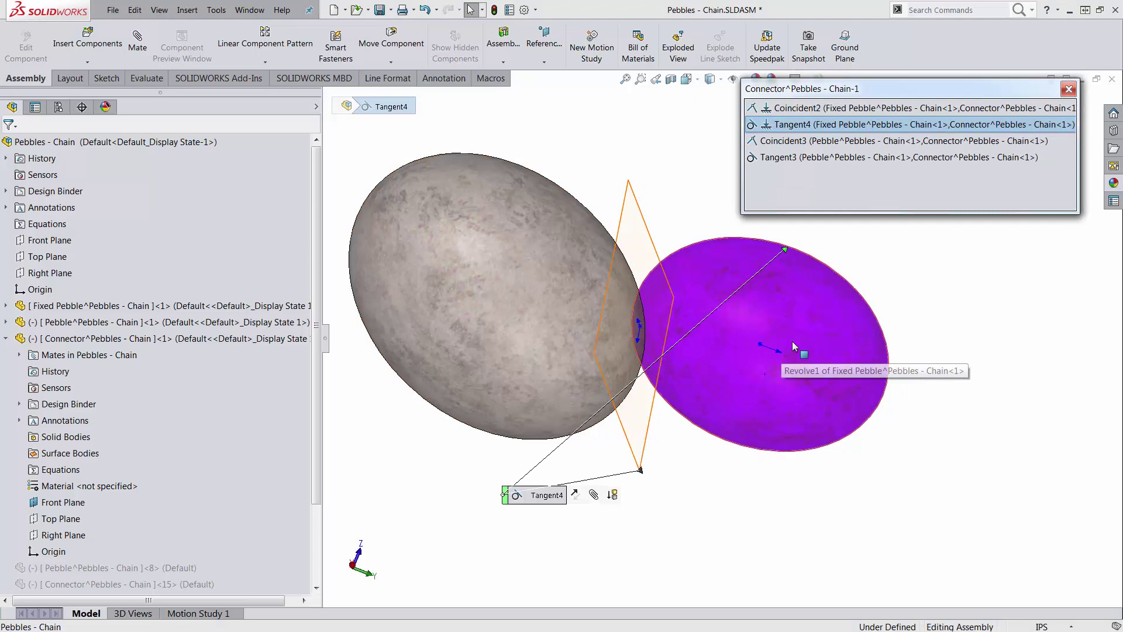
pyautogui.click(807, 158)
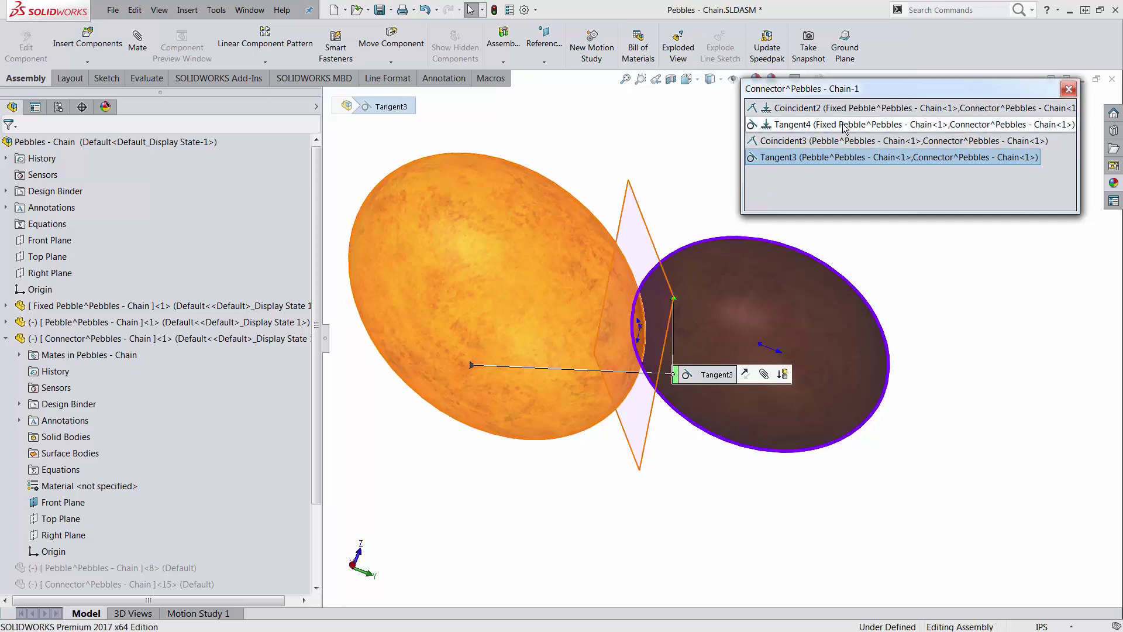
pyautogui.click(1068, 89)
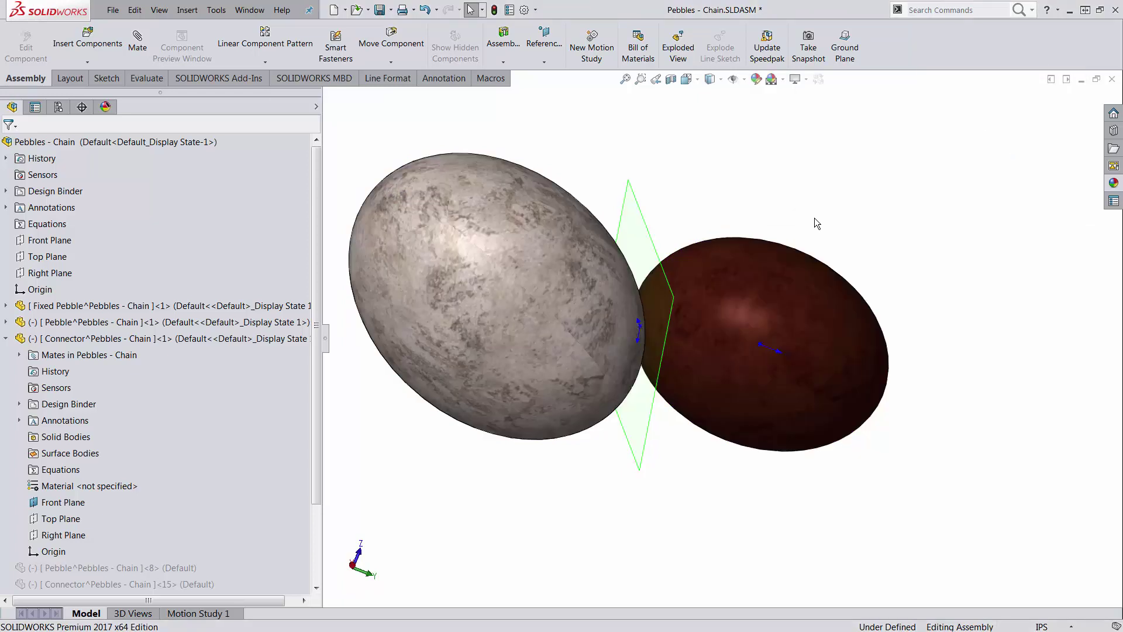
# Step: Unsuppress Pebble<8> and place it below the fixed pebble
pyautogui.moveTo(660, 369); pyautogui.dragTo(776, 409, button='middle')
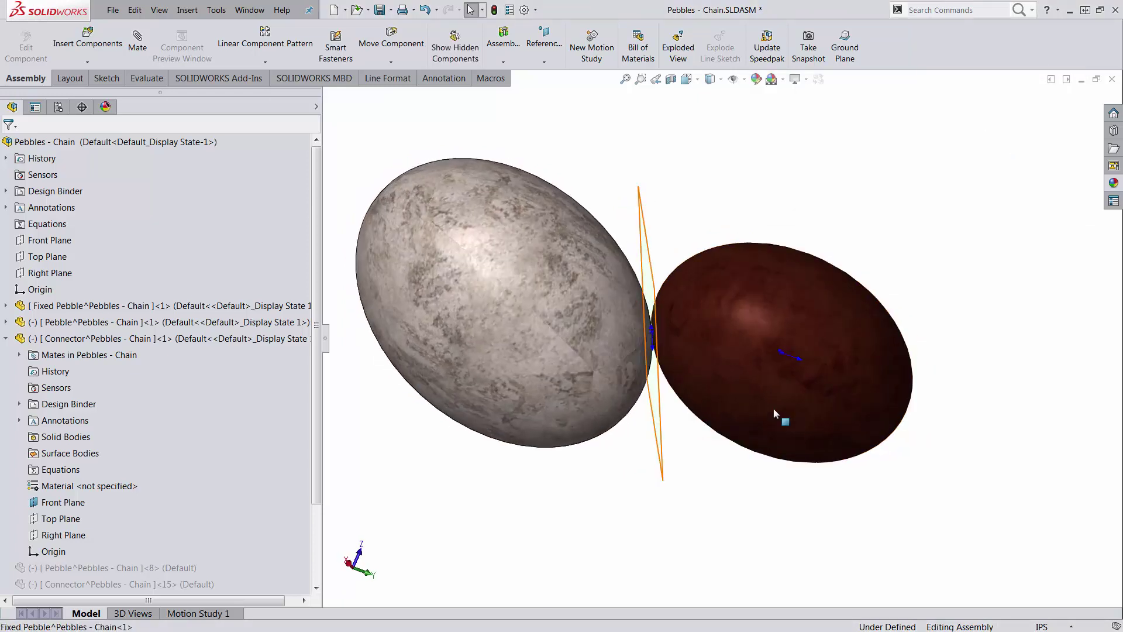
pyautogui.scroll(3, 781, 421)
pyautogui.click(6, 338)
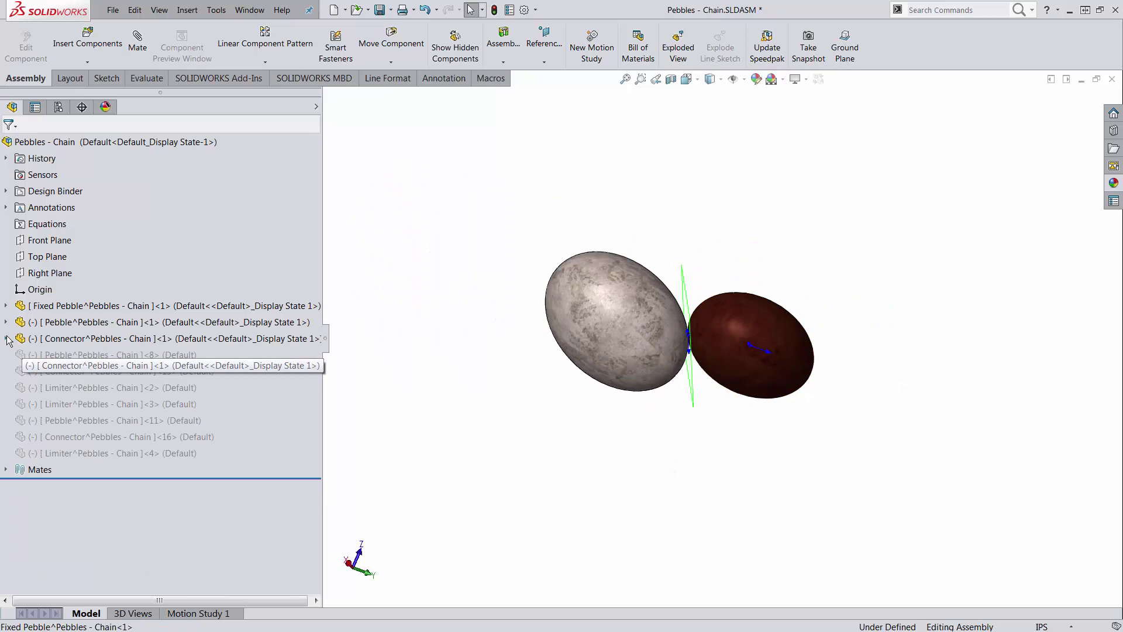
pyautogui.rightClick(93, 354)
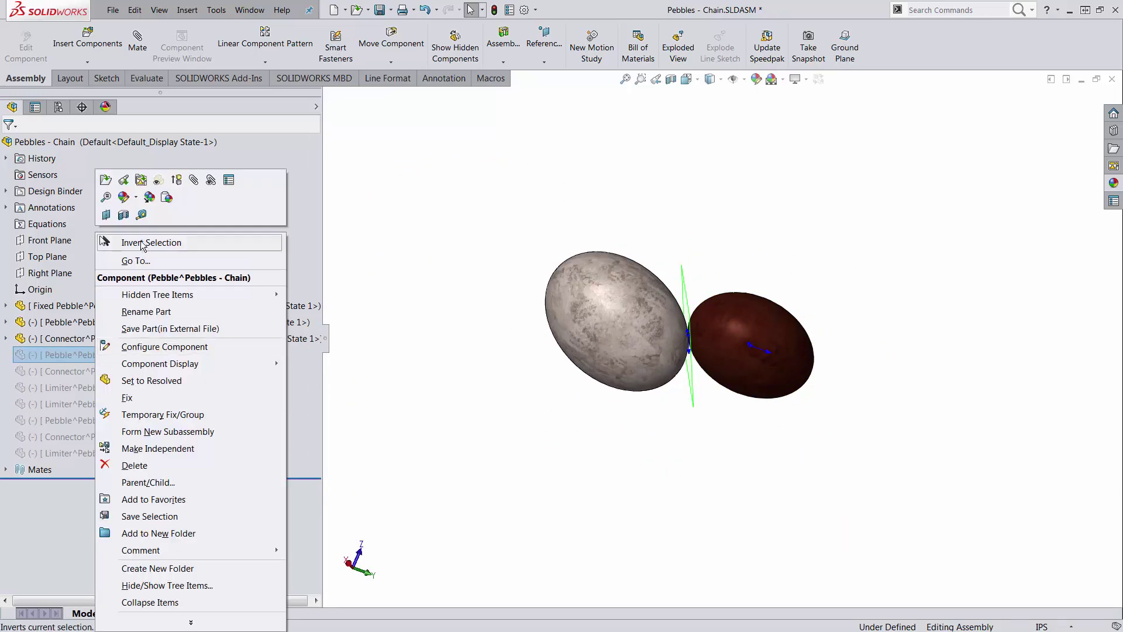
pyautogui.click(176, 182)
pyautogui.moveTo(731, 460); pyautogui.dragTo(754, 492)
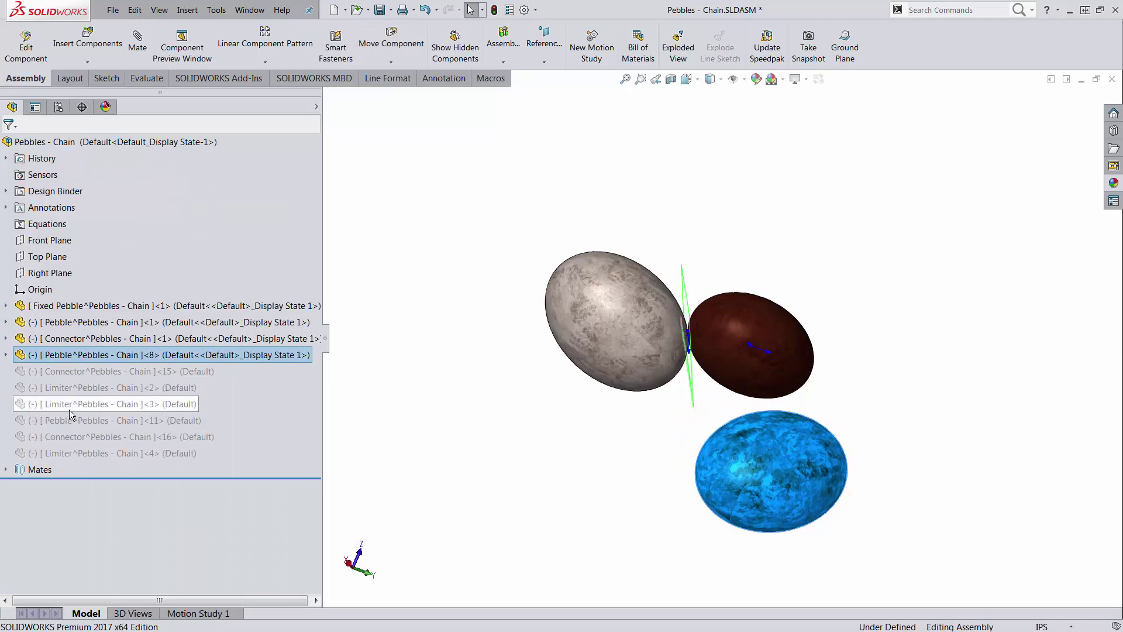
# Step: Unsuppress Connector<15> to link Pebble<8> to the fixed pebble, and move Pebble<8> to test the contact
pyautogui.rightClick(119, 374)
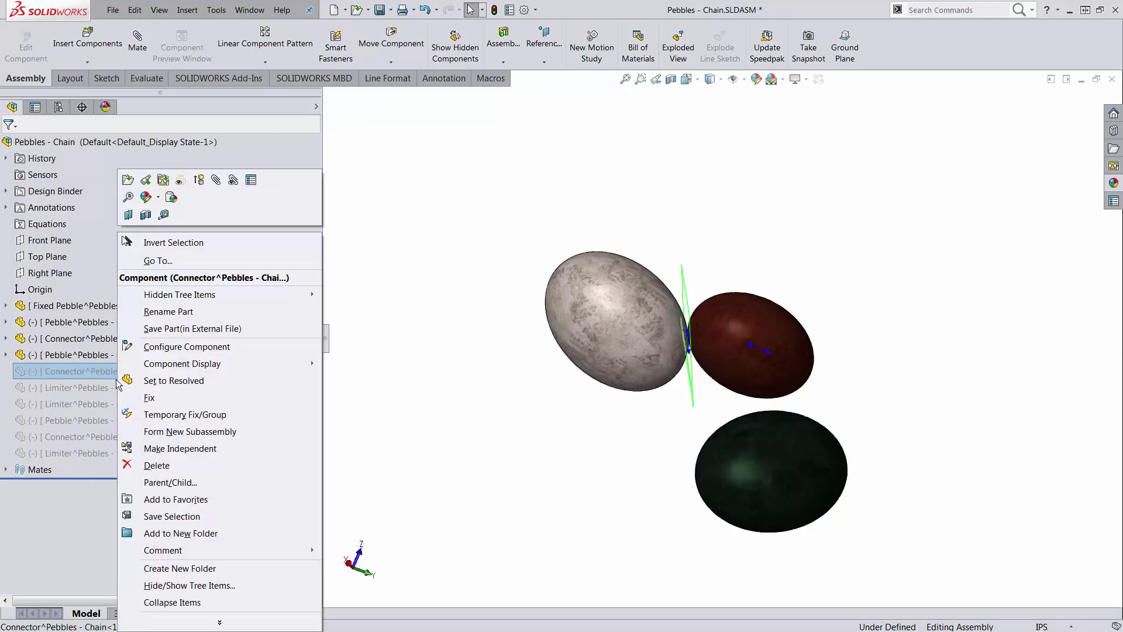
pyautogui.click(199, 181)
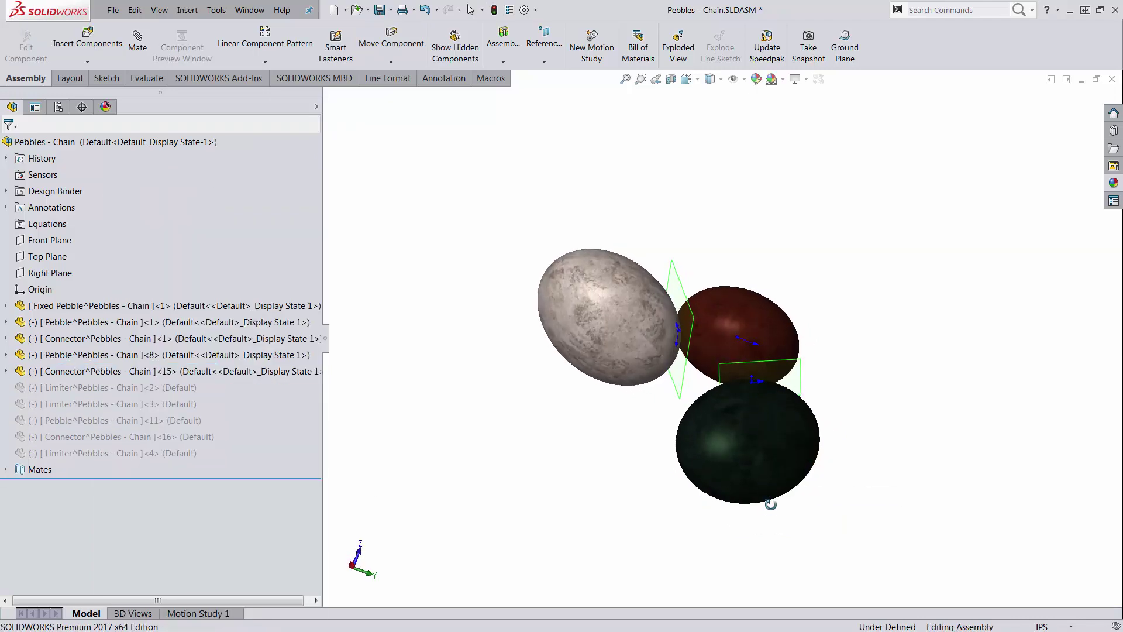
pyautogui.moveTo(725, 477); pyautogui.dragTo(779, 473)
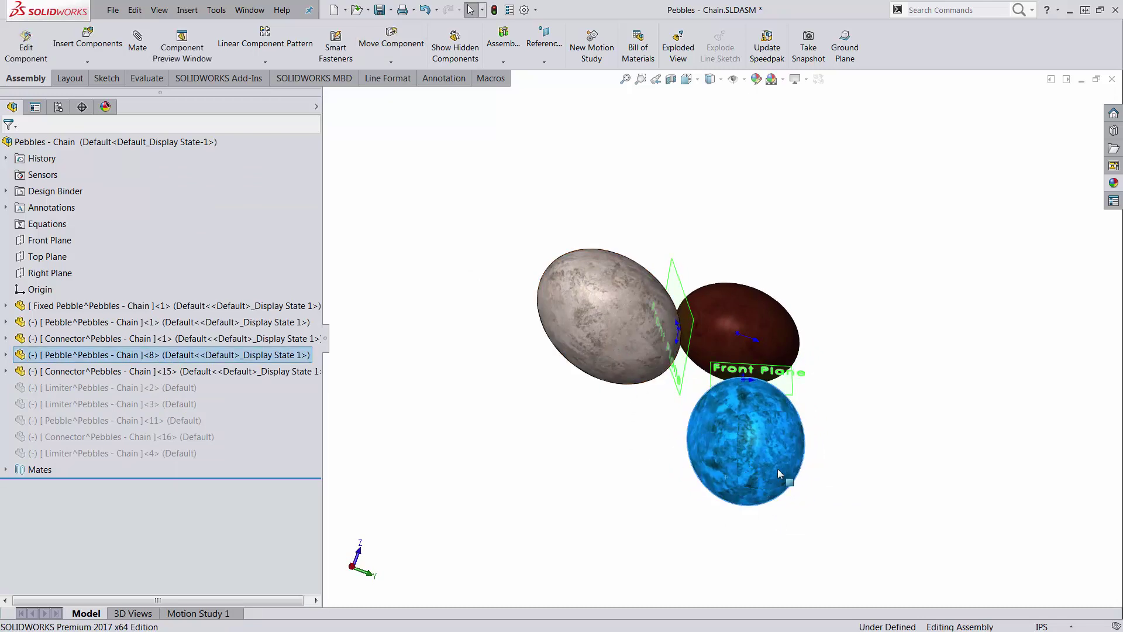
pyautogui.click(602, 464)
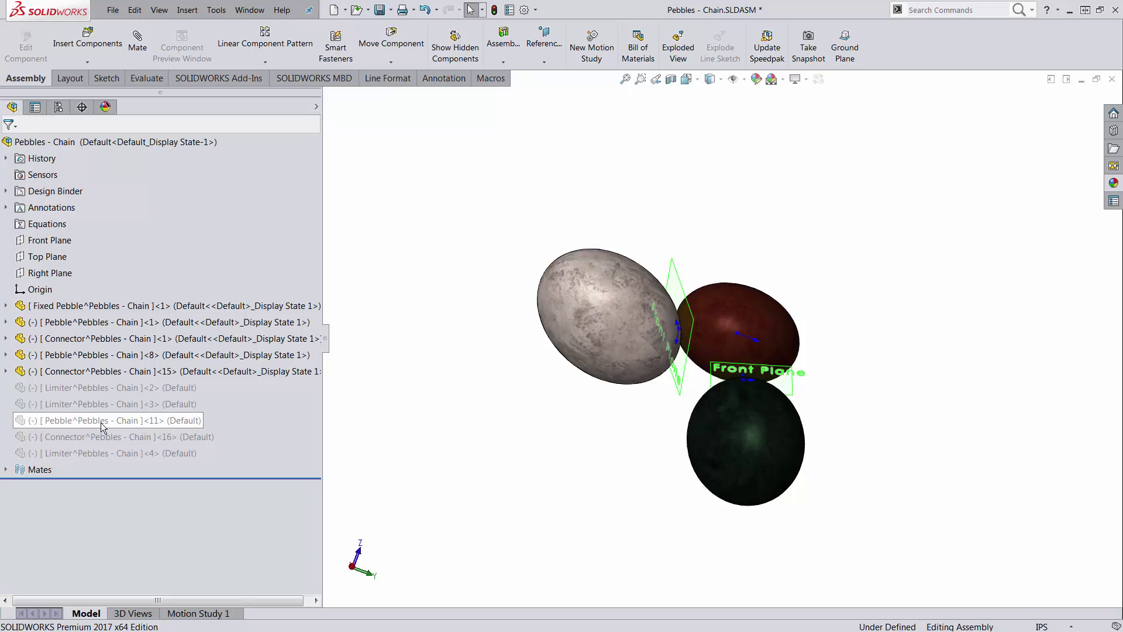
# Step: Unsuppress the Limiter<2> component and select it
pyautogui.rightClick(97, 387)
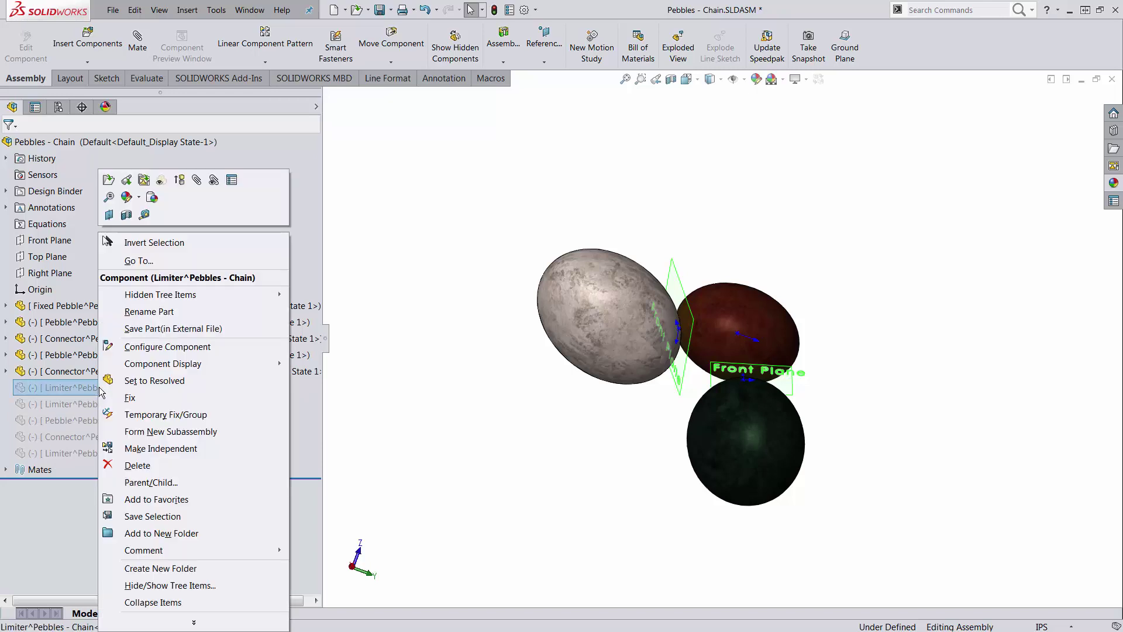
pyautogui.click(179, 181)
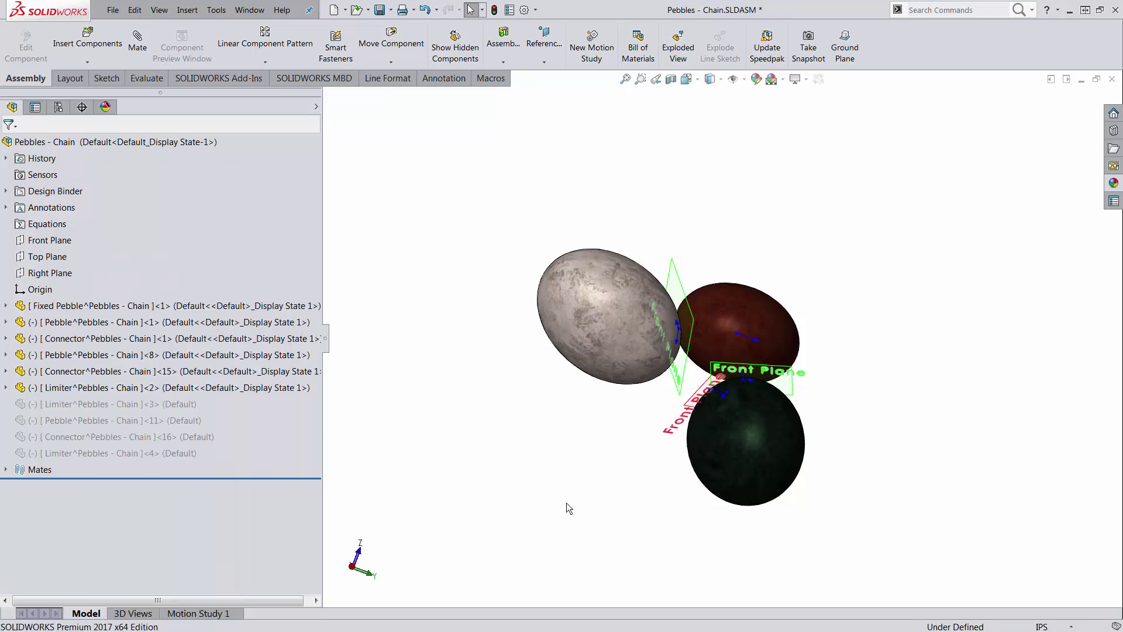
pyautogui.click(152, 387)
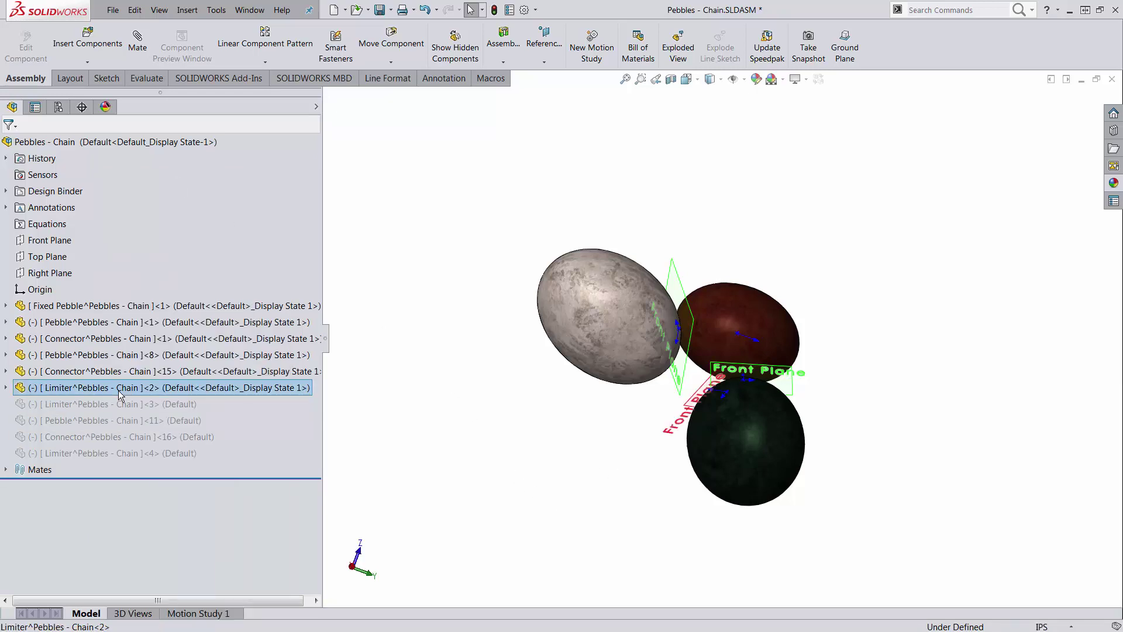
# Step: View the mates of Limiter<2> and examine its coincident and tangent mates to Pebble<8> and its tangent mate to Pebble<1>
pyautogui.click(268, 339)
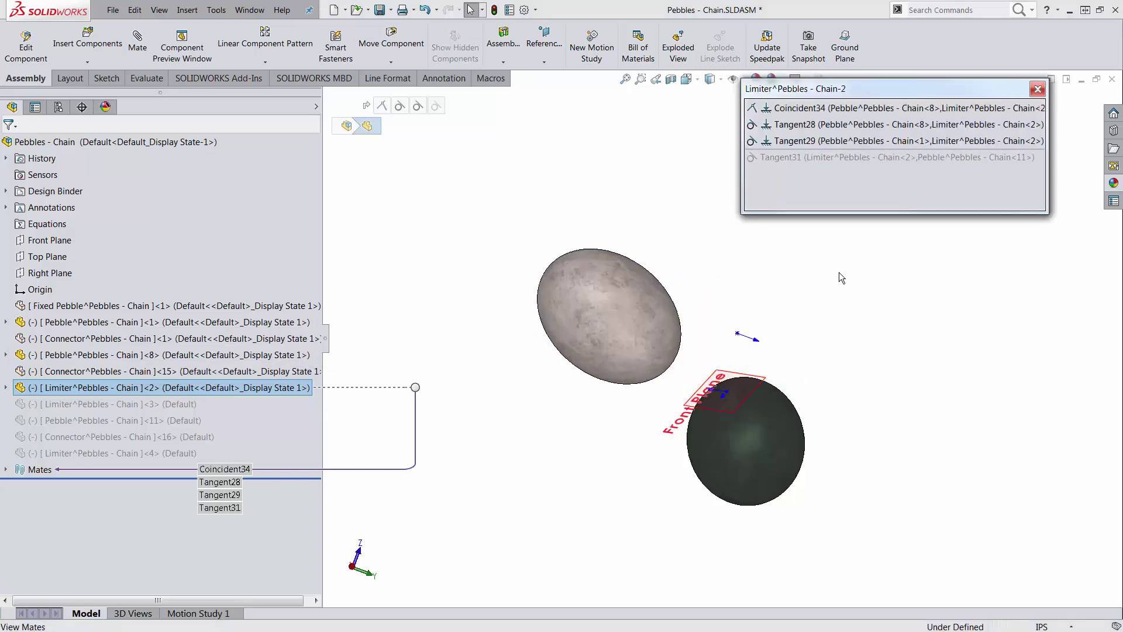
pyautogui.click(818, 109)
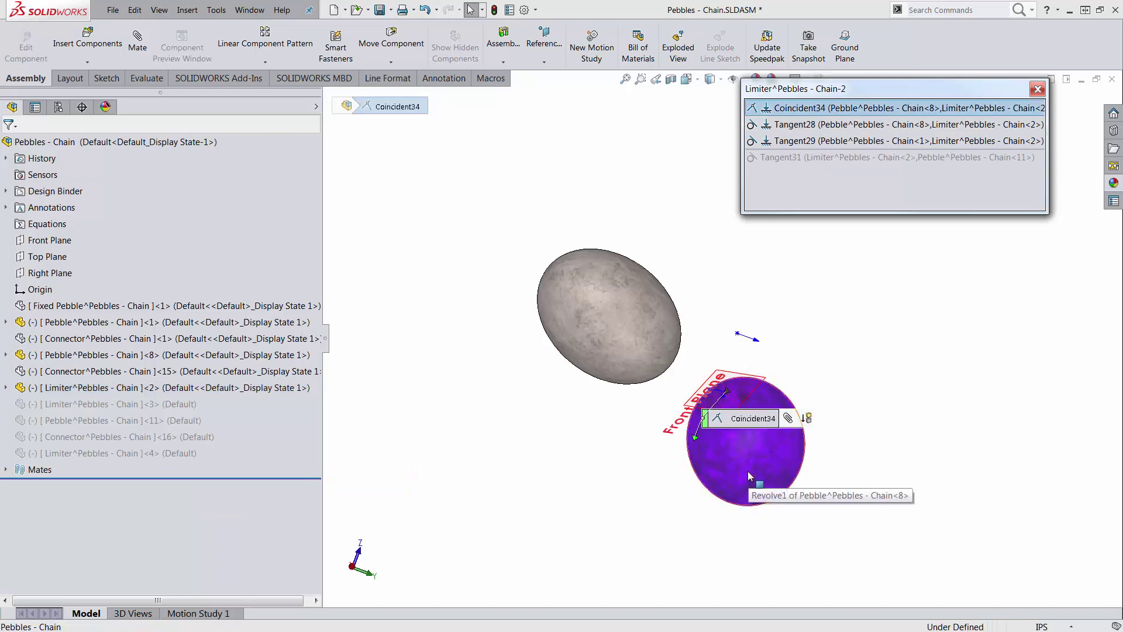
pyautogui.click(813, 124)
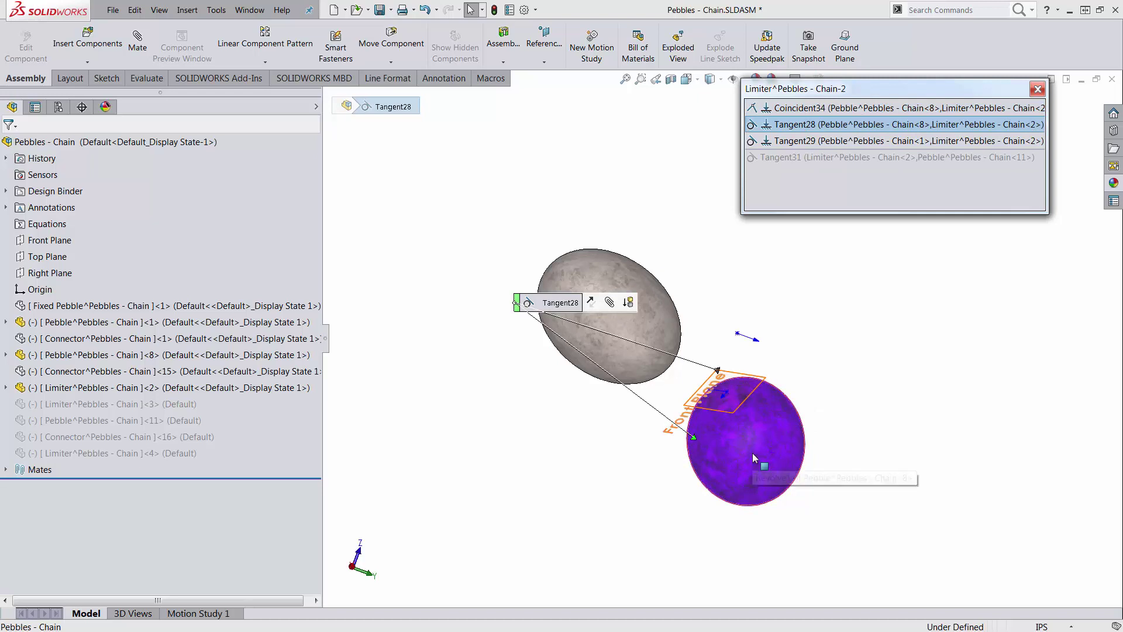
pyautogui.click(822, 141)
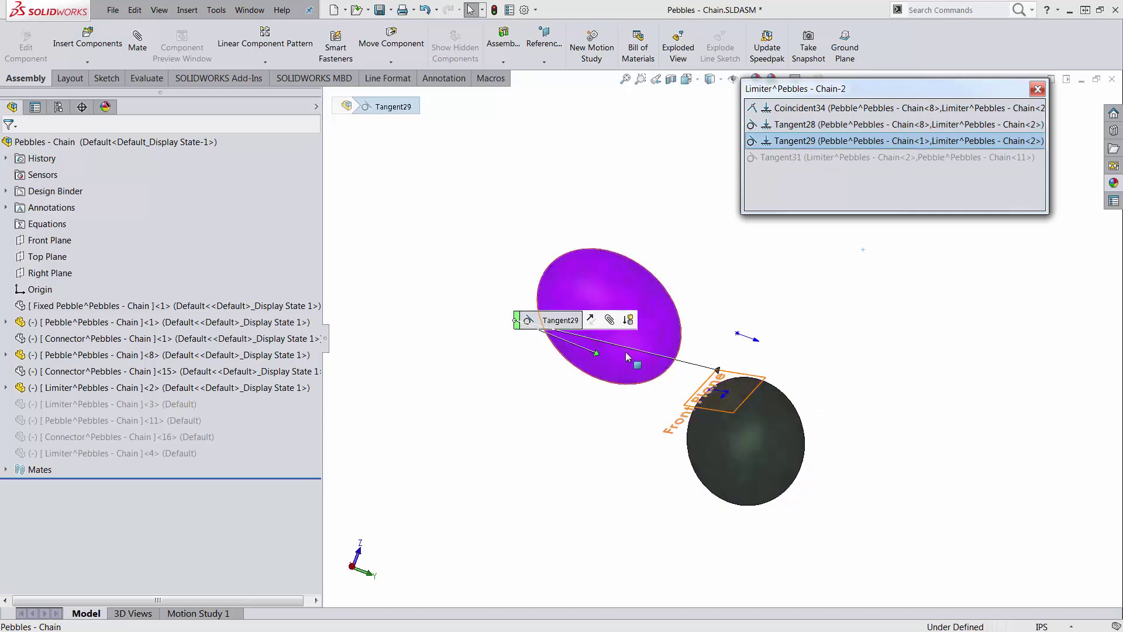
# Step: Move Pebble<1> with the Limiter<2> mates displayed, then close the mate list and move Pebble<8> slightly to test the limiter
pyautogui.moveTo(842, 494)
pyautogui.mouseDown(button='middle')
pyautogui.moveTo(842, 446)
pyautogui.moveTo(874, 454)
pyautogui.mouseUp(button='middle')
pyautogui.click(627, 376)
pyautogui.moveTo(628, 380); pyautogui.dragTo(659, 383)
pyautogui.press('Escape')
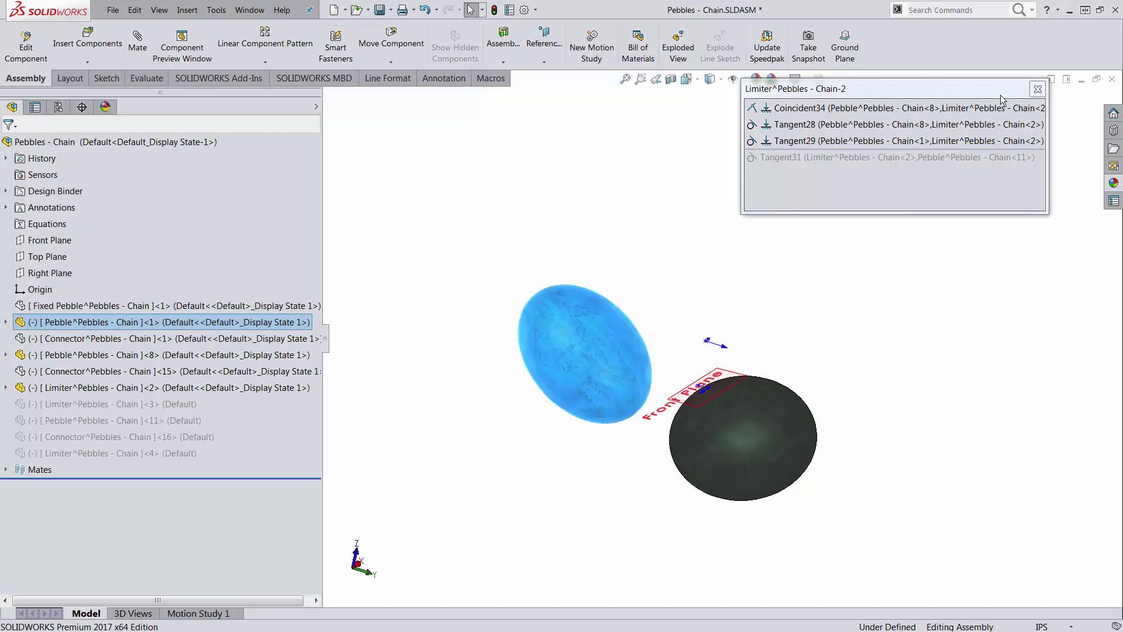
pyautogui.click(1038, 89)
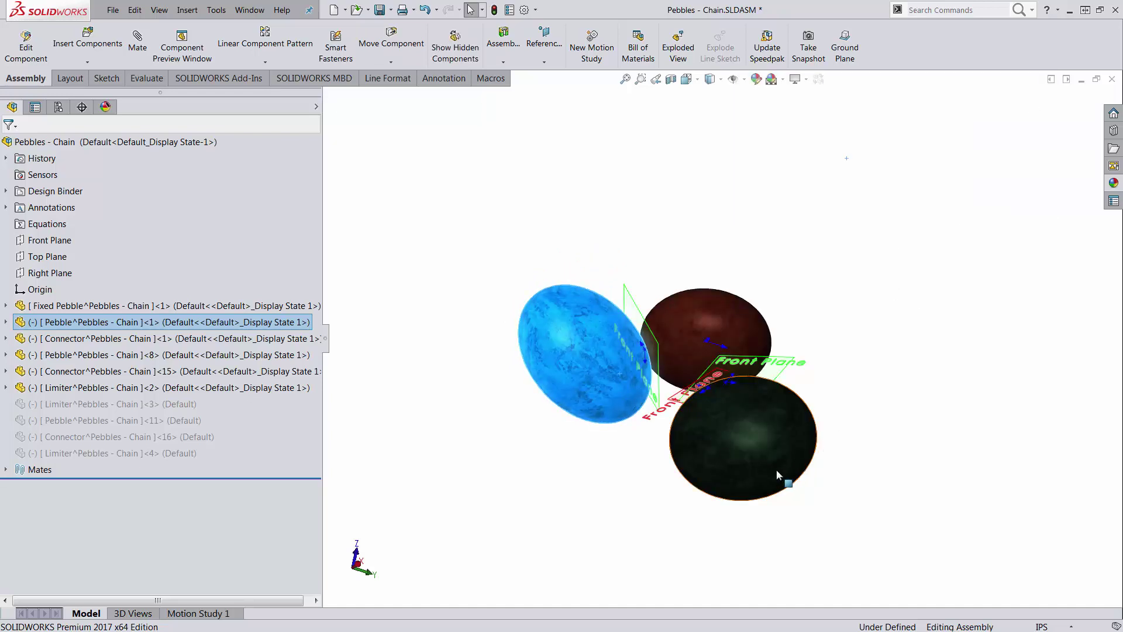
pyautogui.moveTo(777, 475); pyautogui.dragTo(772, 511)
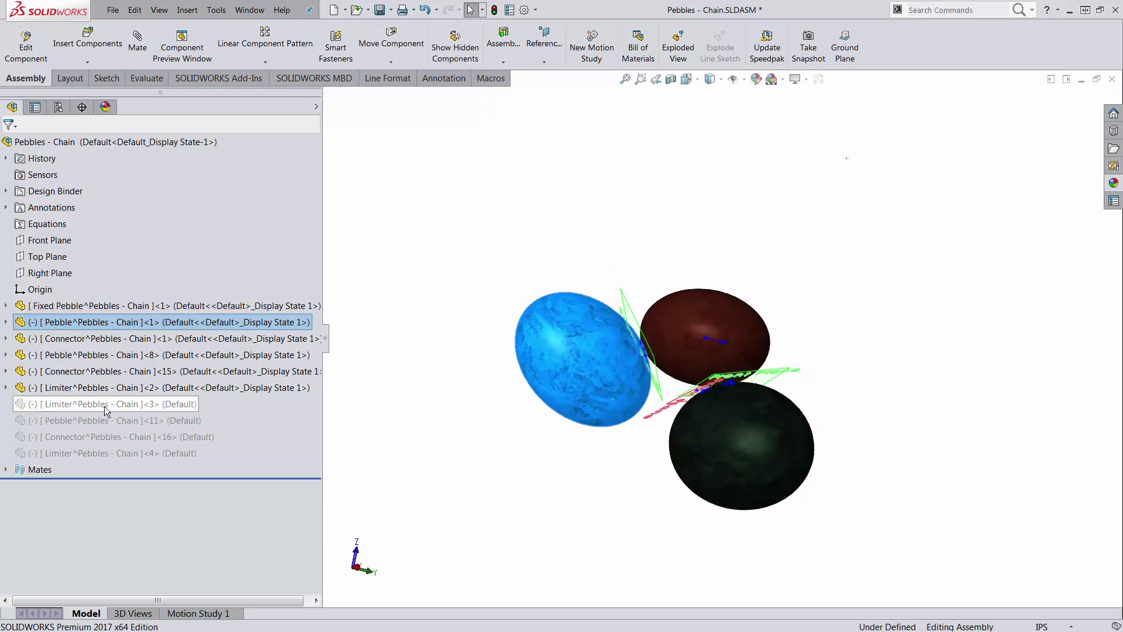
# Step: Unsuppress Pebble<11> and Connector<16> to attach the pebble to Pebble<8>
pyautogui.moveTo(104, 406)
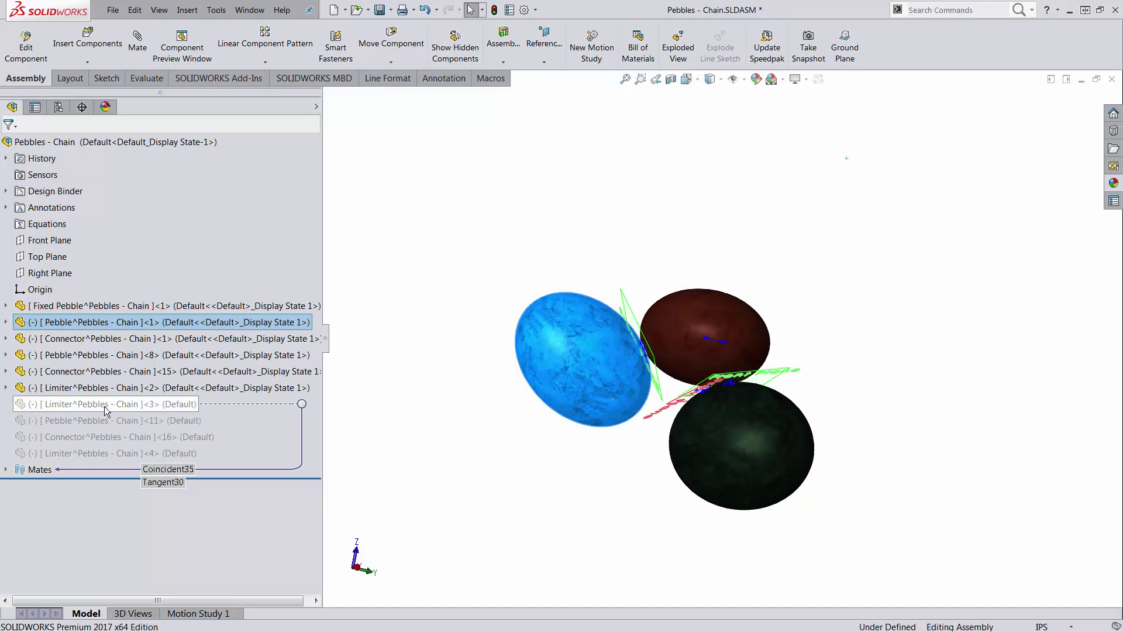
pyautogui.rightClick(93, 423)
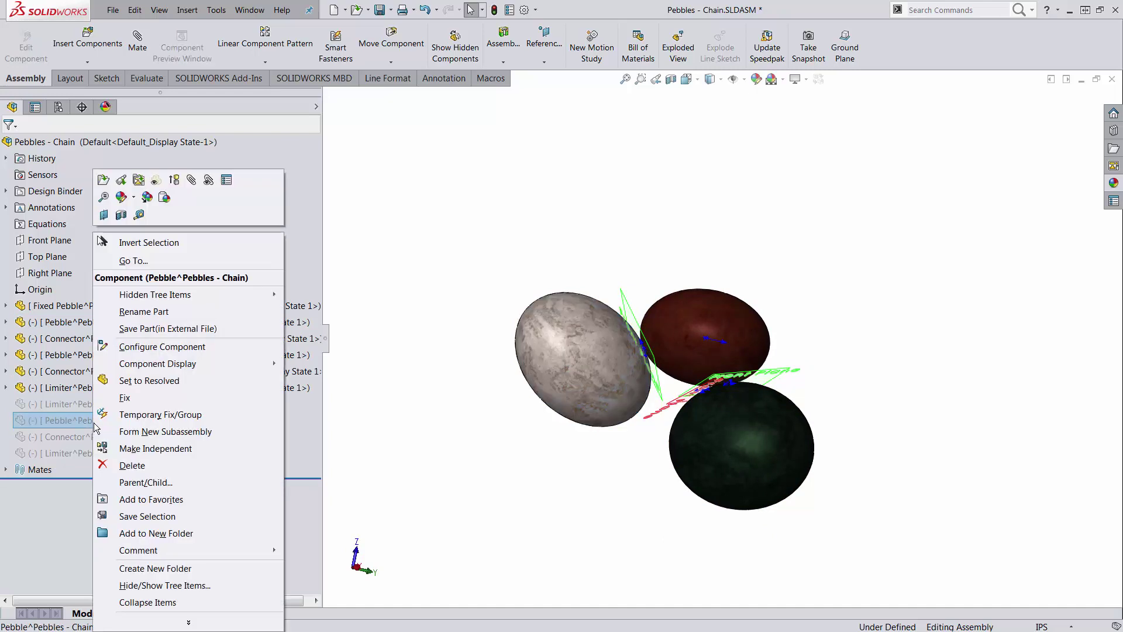
pyautogui.click(169, 177)
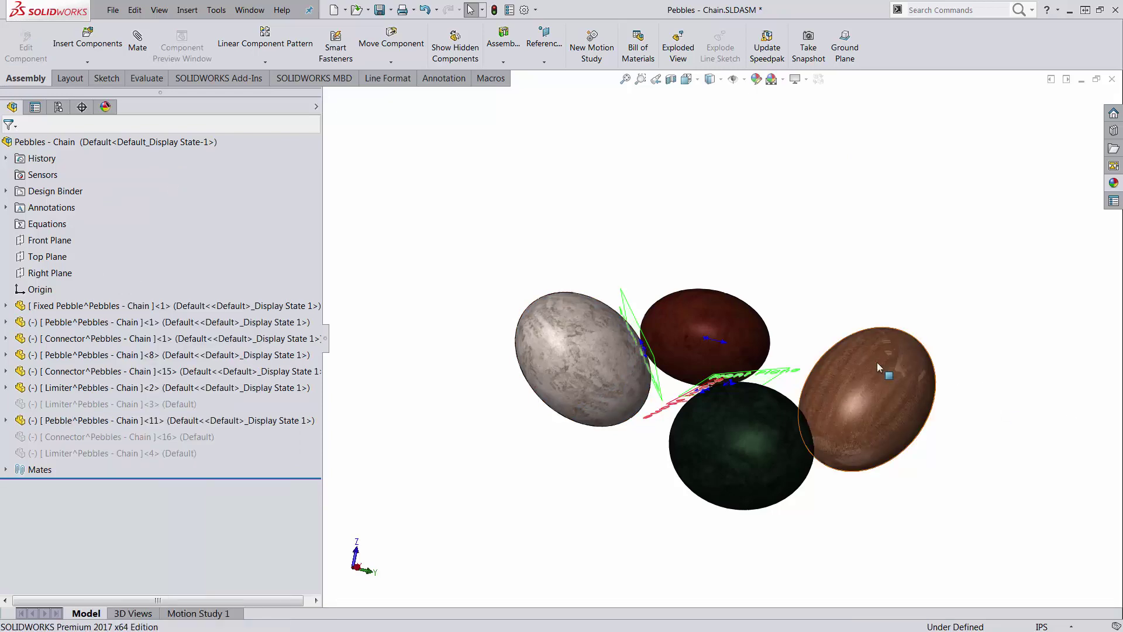
pyautogui.rightClick(68, 436)
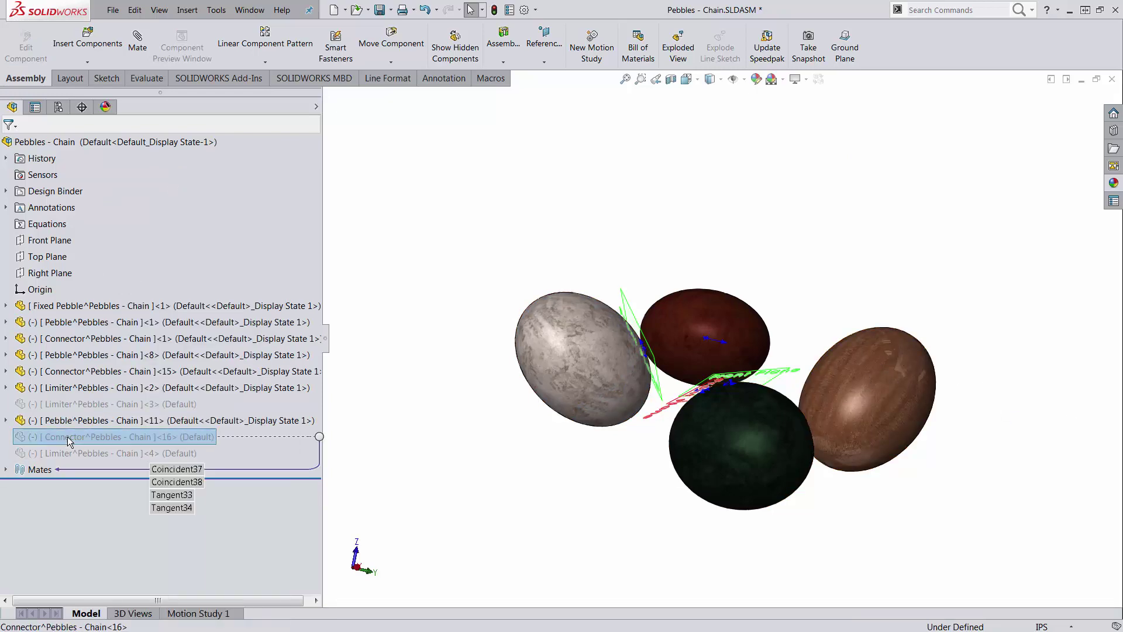
pyautogui.click(168, 179)
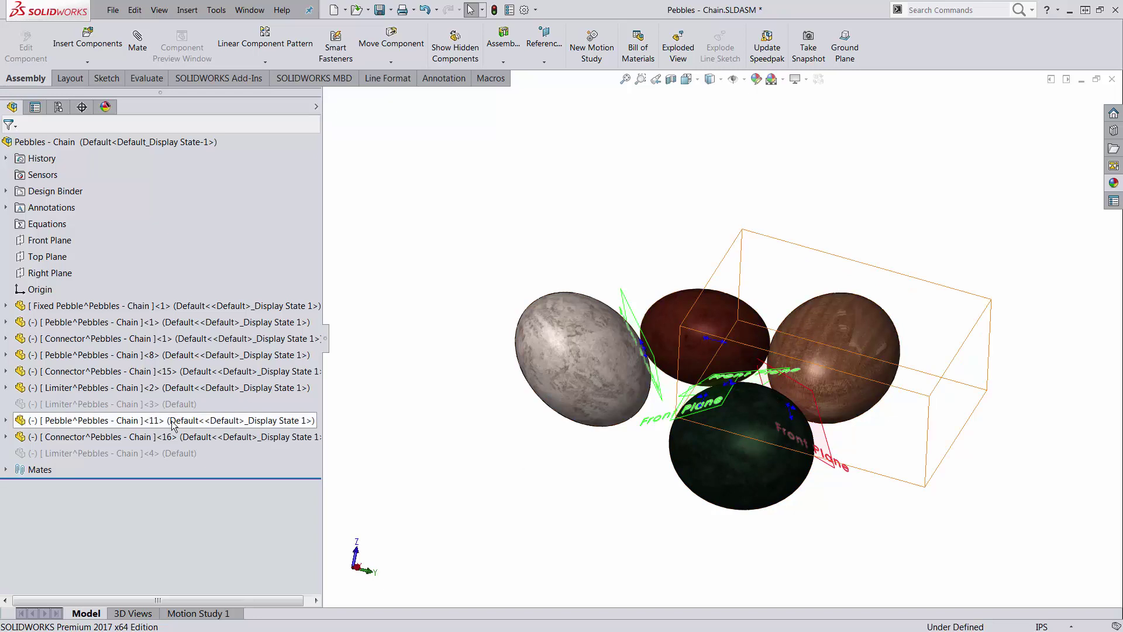
# Step: Unsuppress Limiter<3> and Limiter<4>, and move Pebble<11> up and away from the fixed pebble to test the chain
pyautogui.rightClick(149, 404)
pyautogui.click(233, 186)
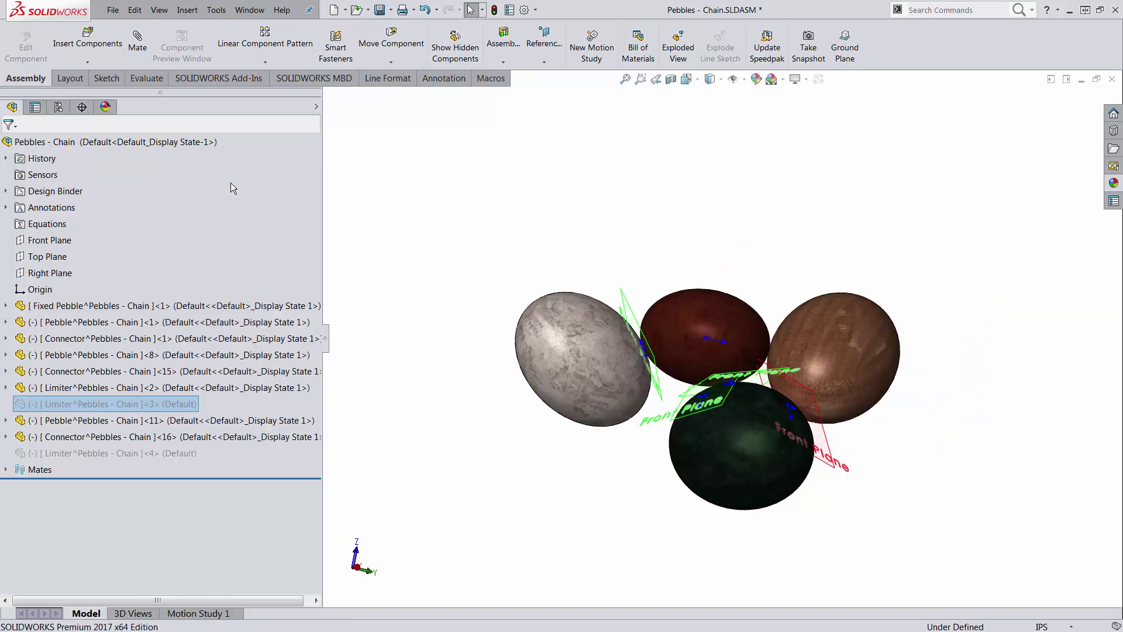
pyautogui.rightClick(144, 453)
pyautogui.click(226, 181)
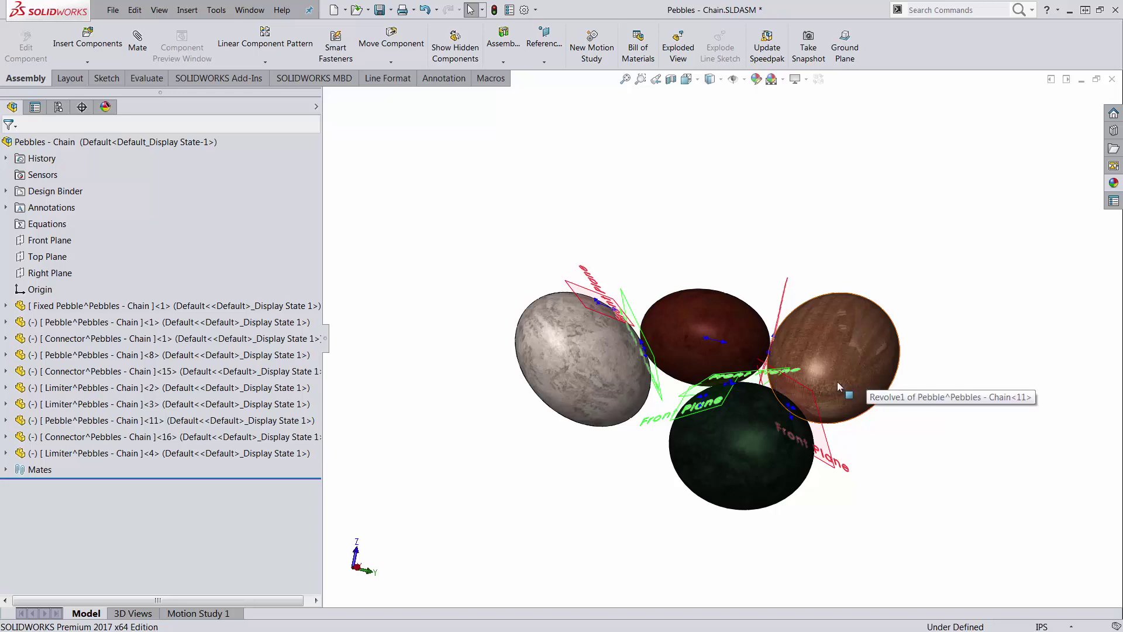
pyautogui.moveTo(836, 381); pyautogui.dragTo(1047, 294)
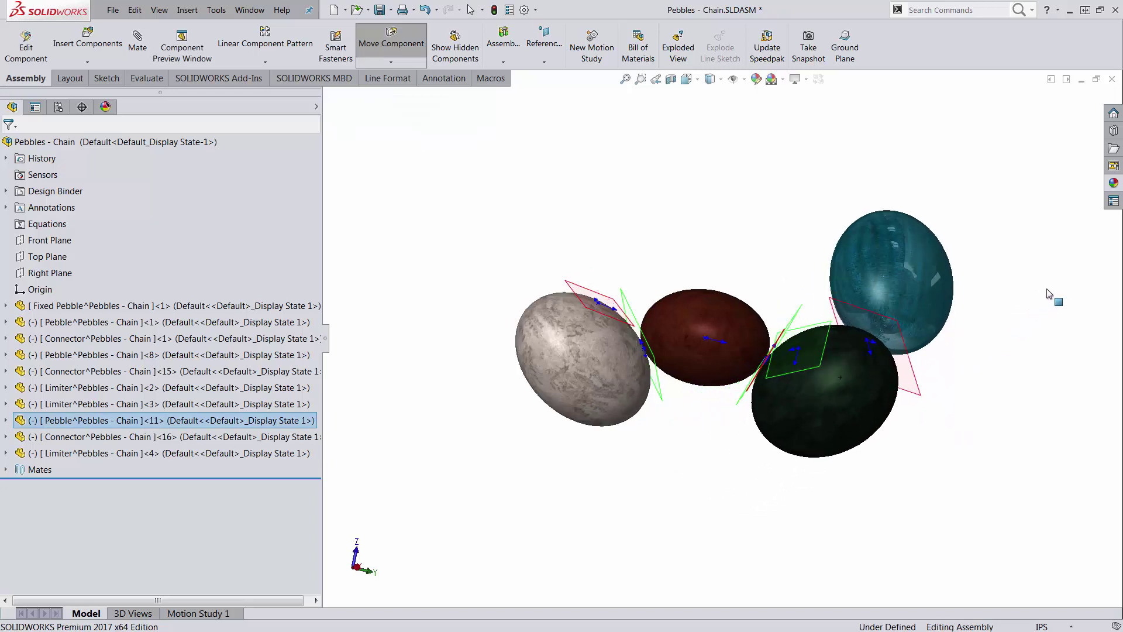
pyautogui.press('Escape')
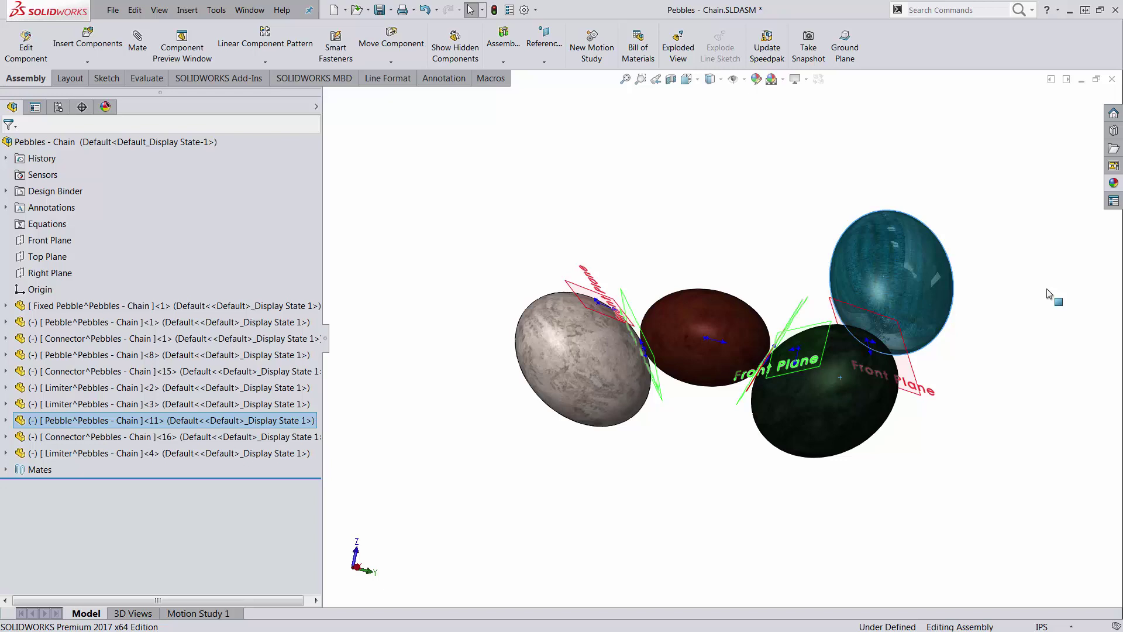